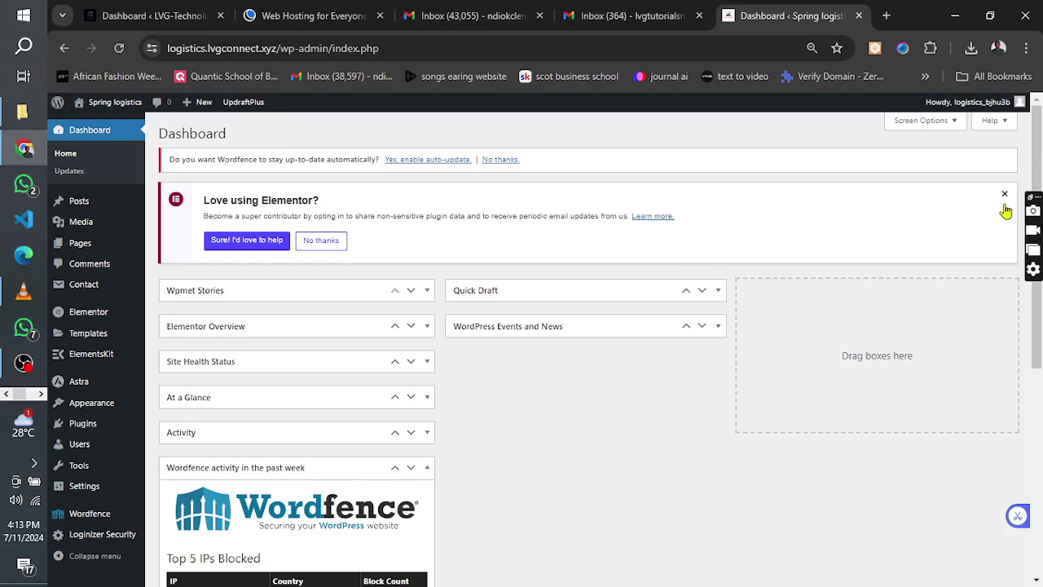
- Dismiss the 'Love using Elementor?' dashboard notice and go to the Users list
{"action": "left_click", "coordinate": [1005, 194]}
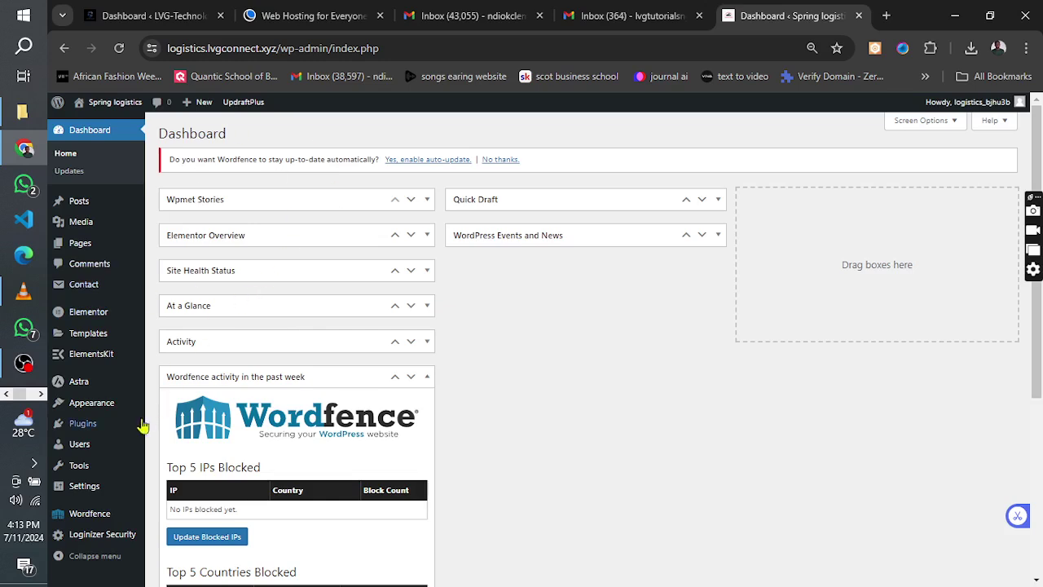
{"action": "left_click", "coordinate": [82, 449]}
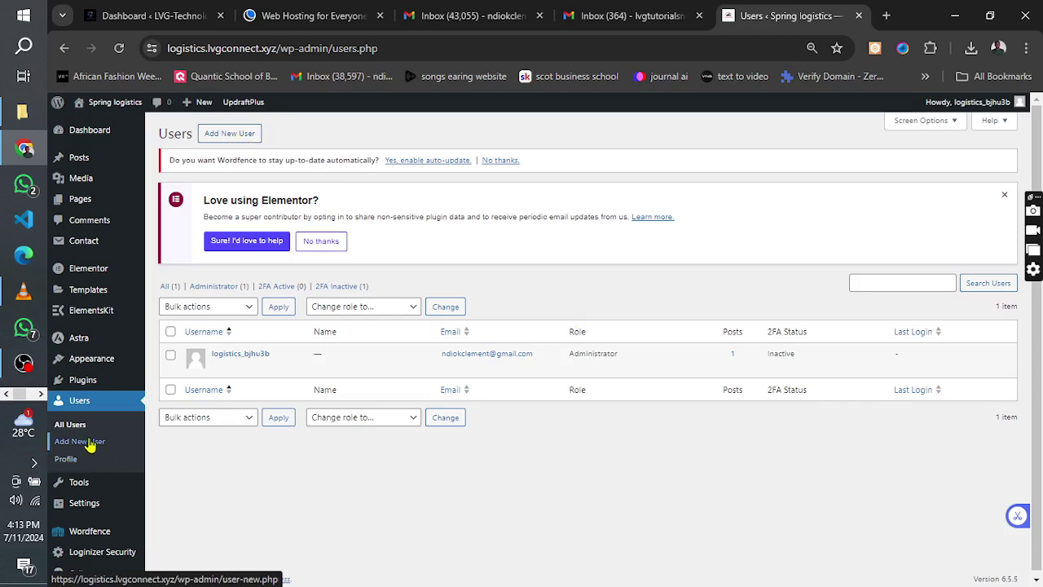
- Open the Add New User form and place the cursor in the Username field
{"action": "left_click", "coordinate": [229, 135]}
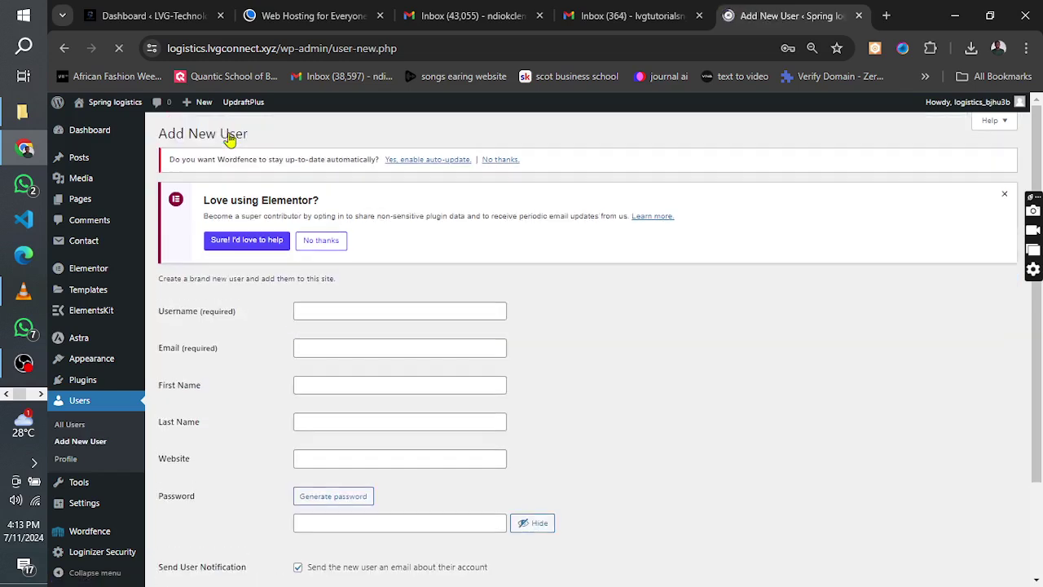
{"action": "left_click", "coordinate": [312, 315]}
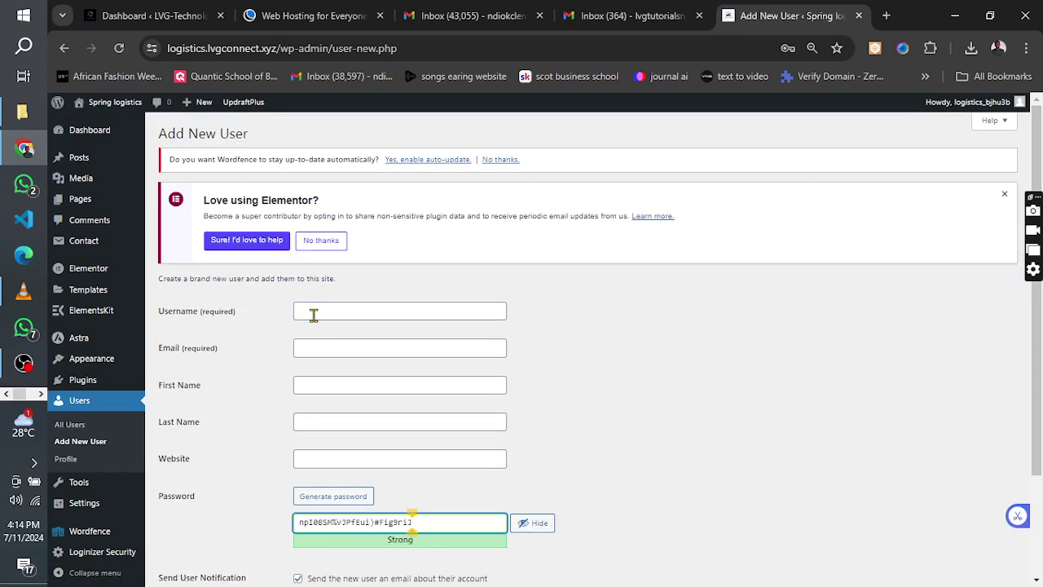
- Enter username admintech and paste the new user's e-mail address into Email
{"action": "left_click", "coordinate": [312, 315]}
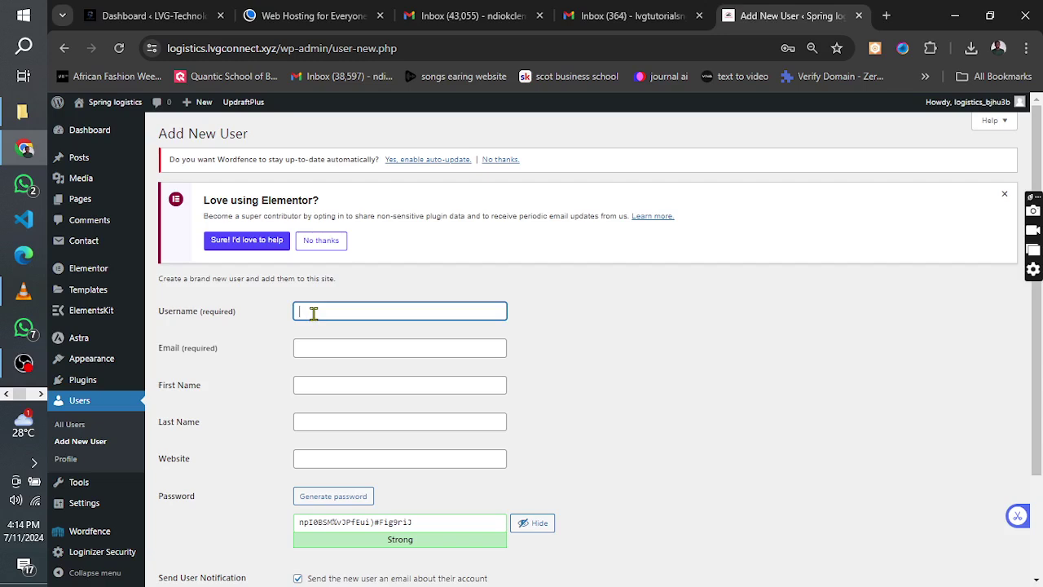
{"action": "type", "text": "admintech"}
{"action": "left_click", "coordinate": [310, 346]}
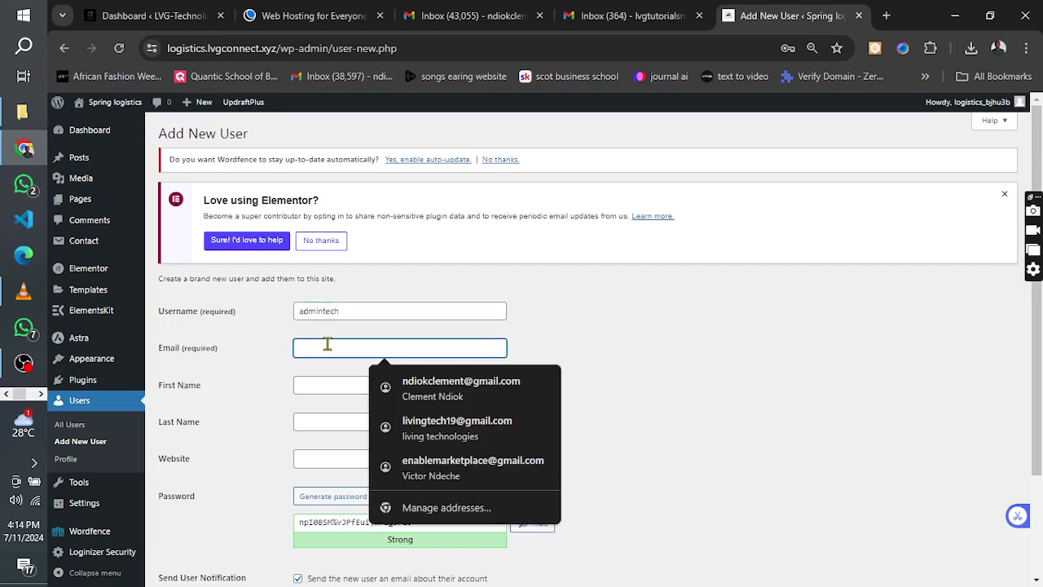
{"action": "right_click", "coordinate": [313, 346]}
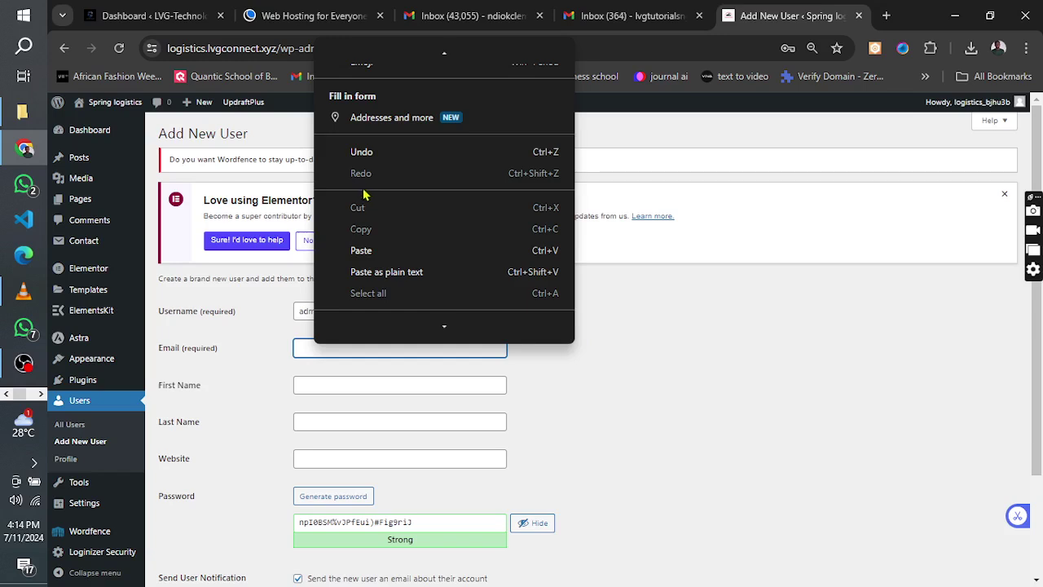
{"action": "key", "text": "Escape"}
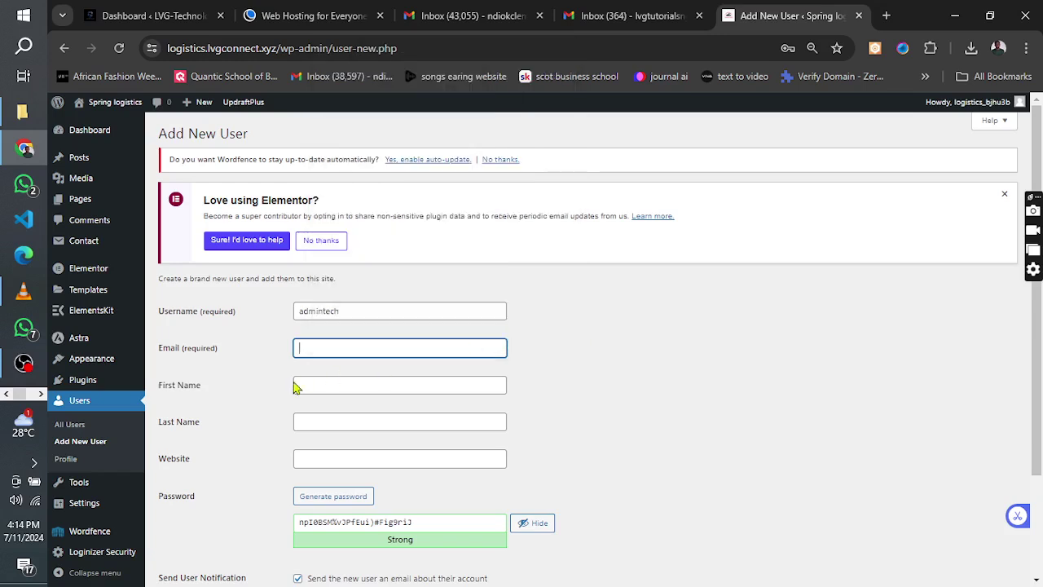
{"action": "left_click", "coordinate": [312, 354]}
{"action": "key", "text": "ctrl+v"}
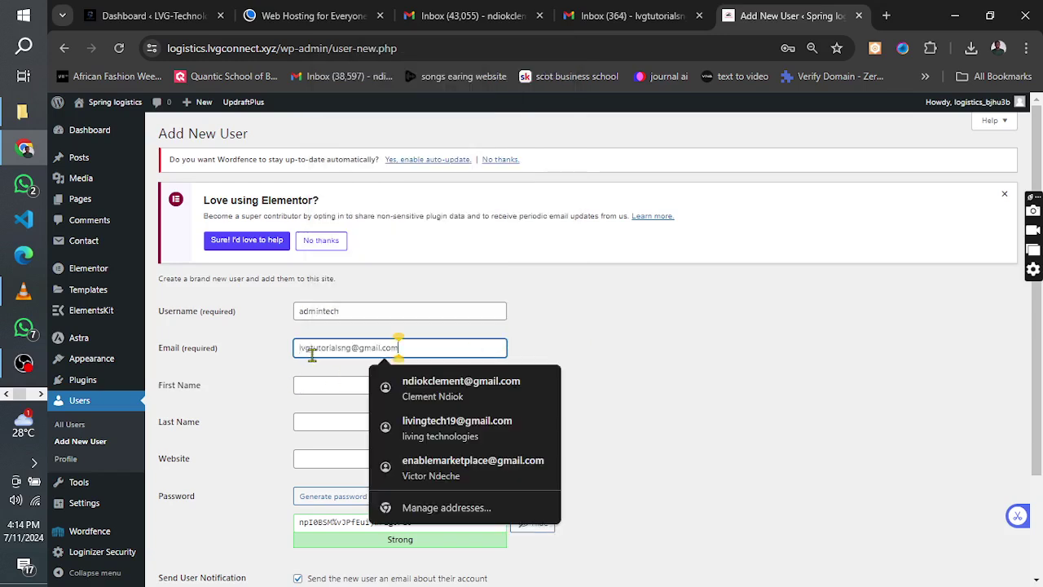
- Fill in the new user's first and last names, leaving Website empty
{"action": "left_click", "coordinate": [309, 383]}
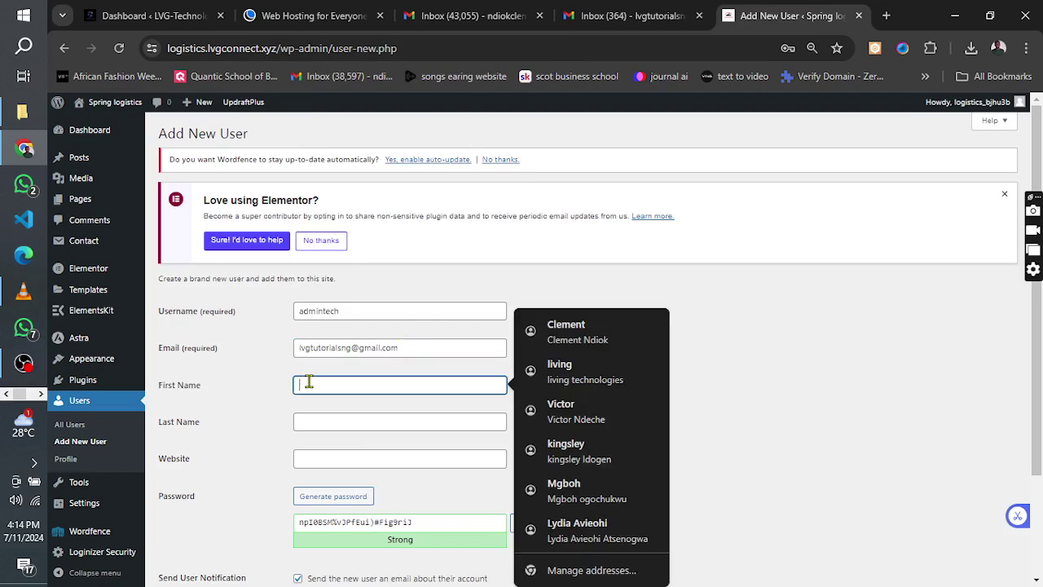
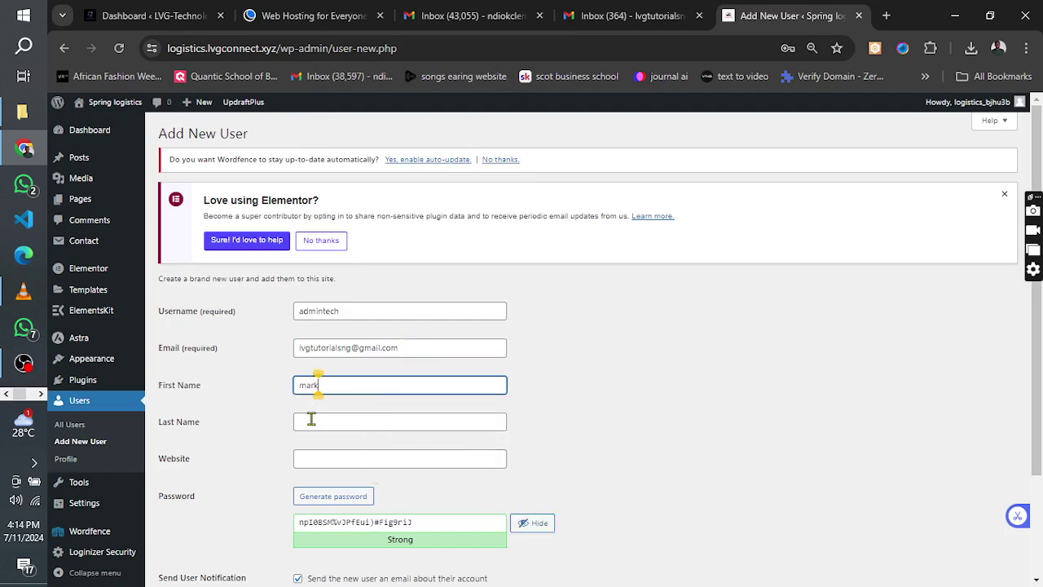
{"action": "left_click", "coordinate": [309, 418]}
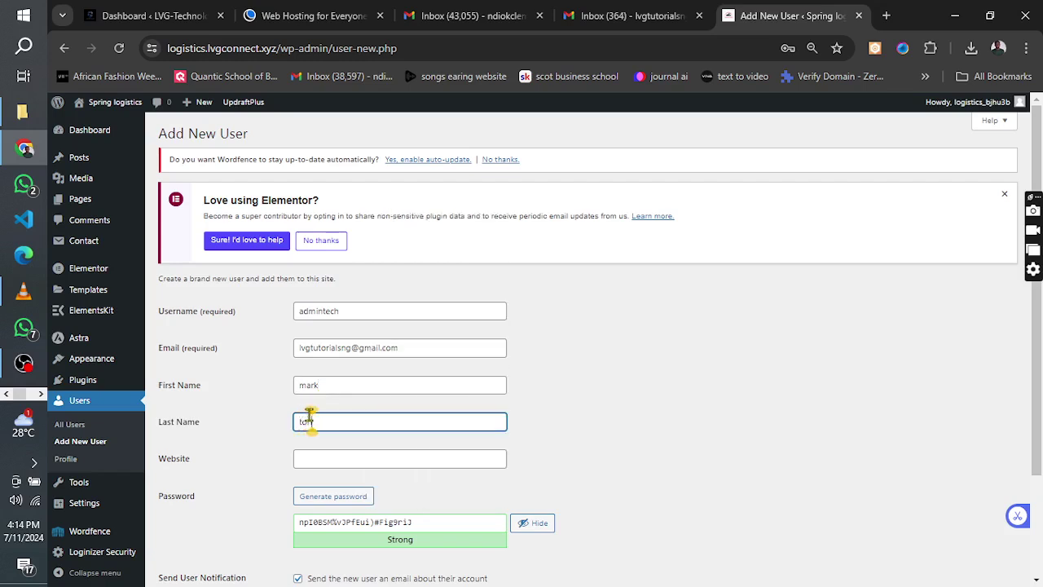
{"action": "left_click", "coordinate": [301, 459]}
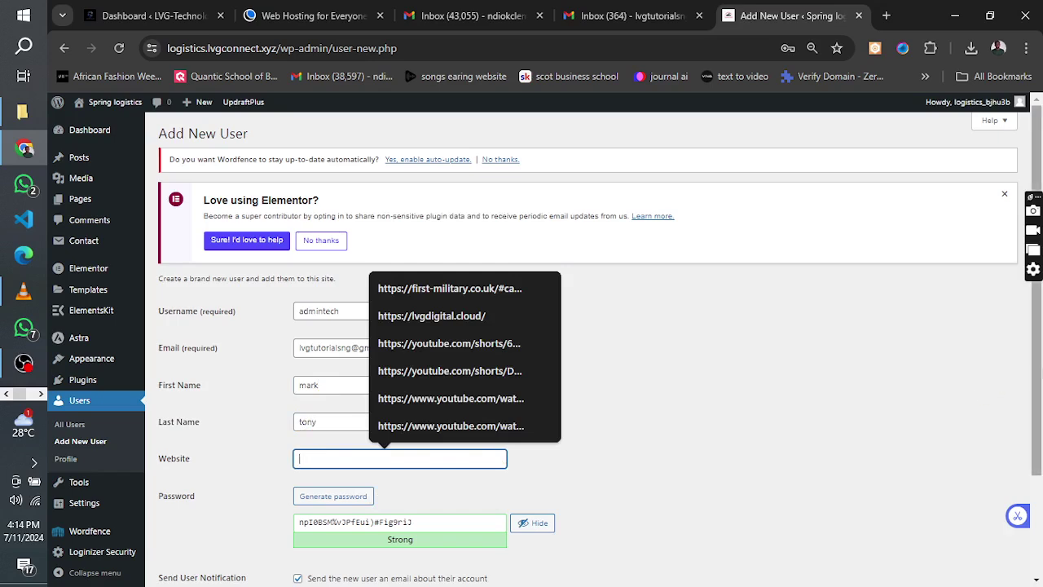
{"action": "scroll", "coordinate": [1033, 367], "scroll_direction": "down", "scroll_amount": 2}
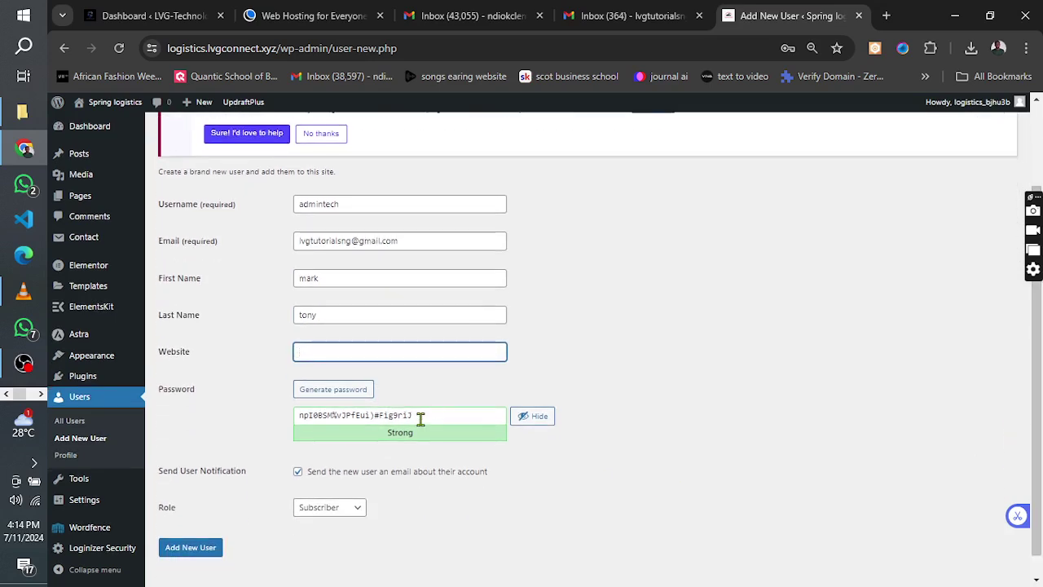
- Replace the generated password with a short custom password and confirm using a weak password
{"action": "left_click_drag", "start_coordinate": [420, 417], "coordinate": [291, 437]}
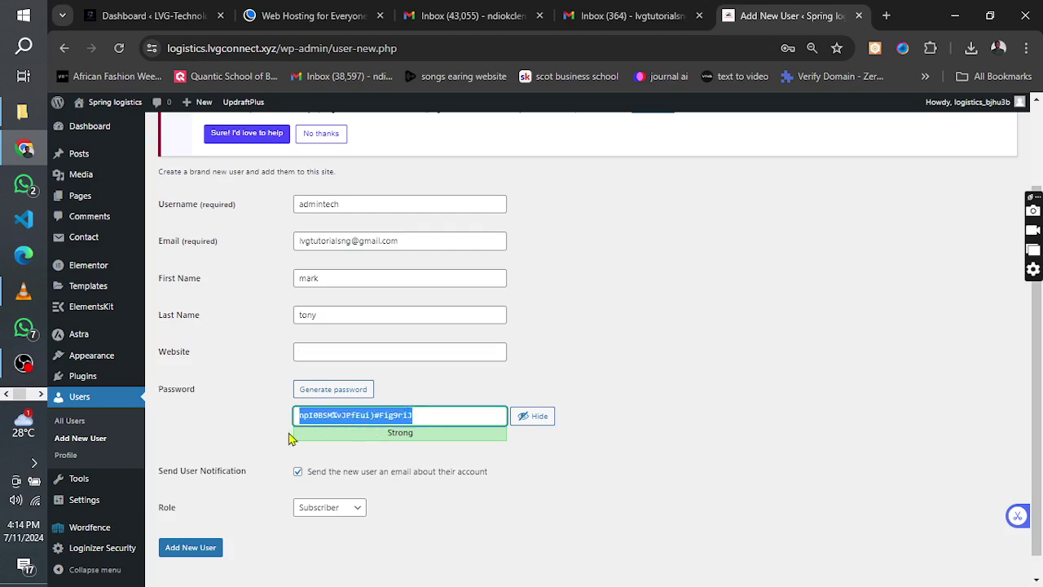
{"action": "key", "text": "BackSpace"}
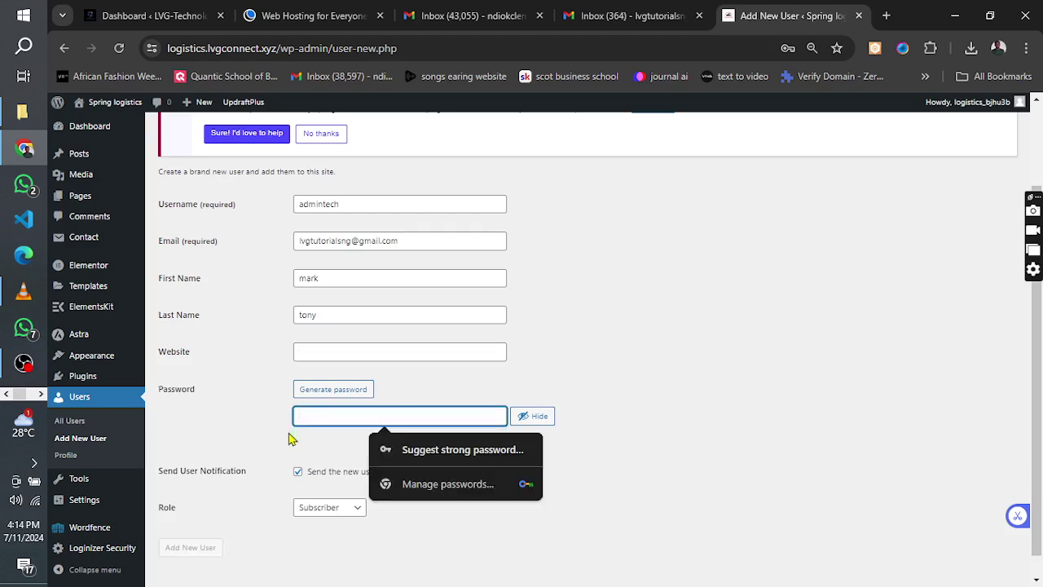
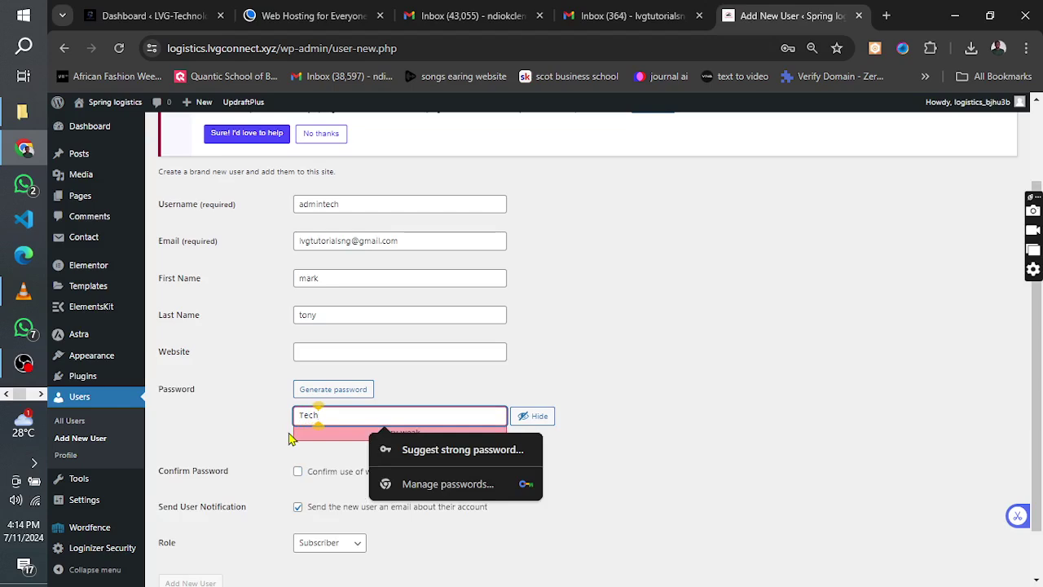
{"action": "left_click", "coordinate": [297, 472]}
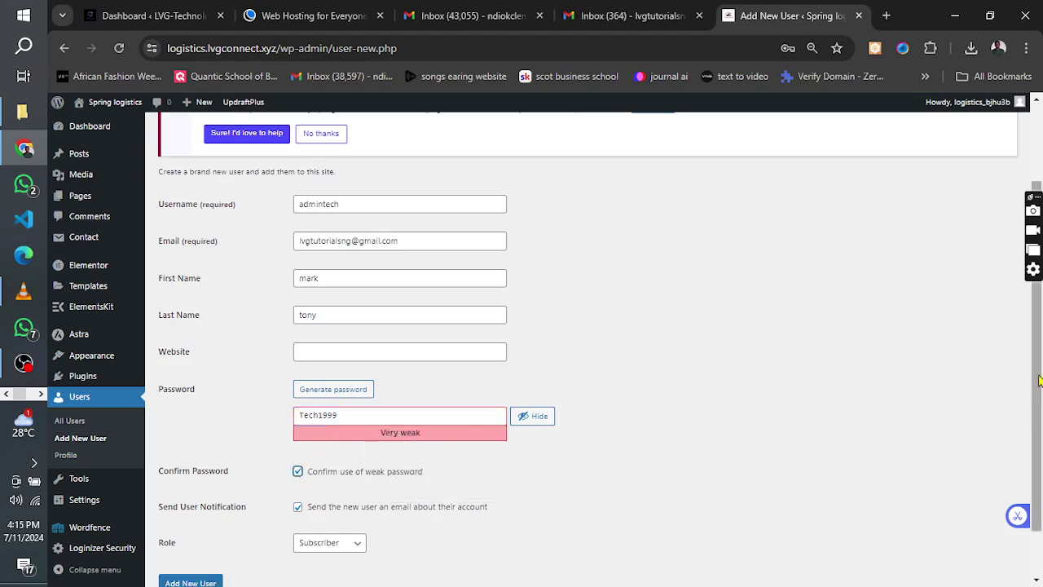
{"action": "scroll", "coordinate": [1040, 380], "scroll_direction": "down", "scroll_amount": 1}
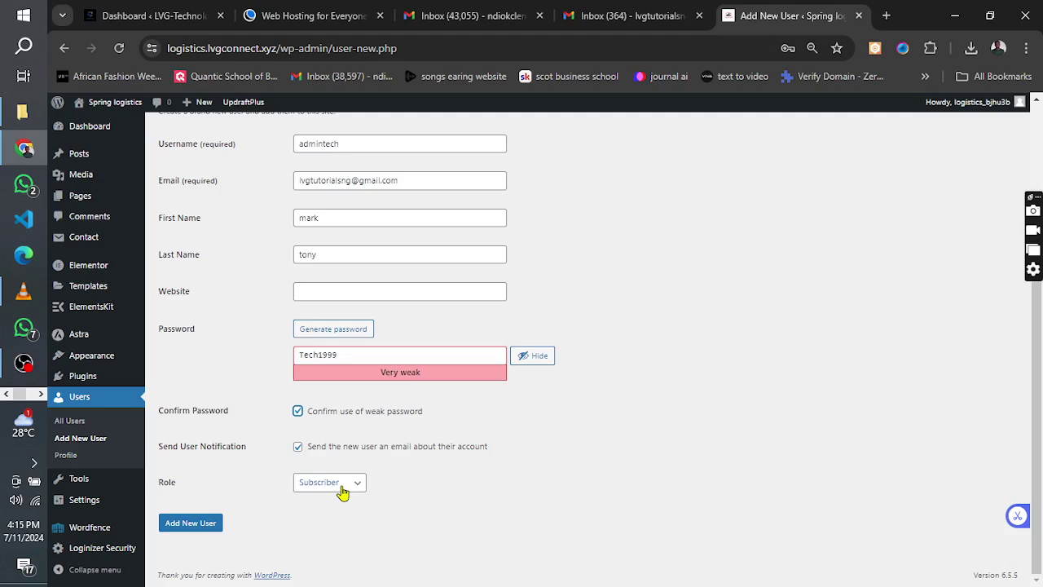
- Give admintech the Editor role and create the user account
{"action": "left_click", "coordinate": [342, 487]}
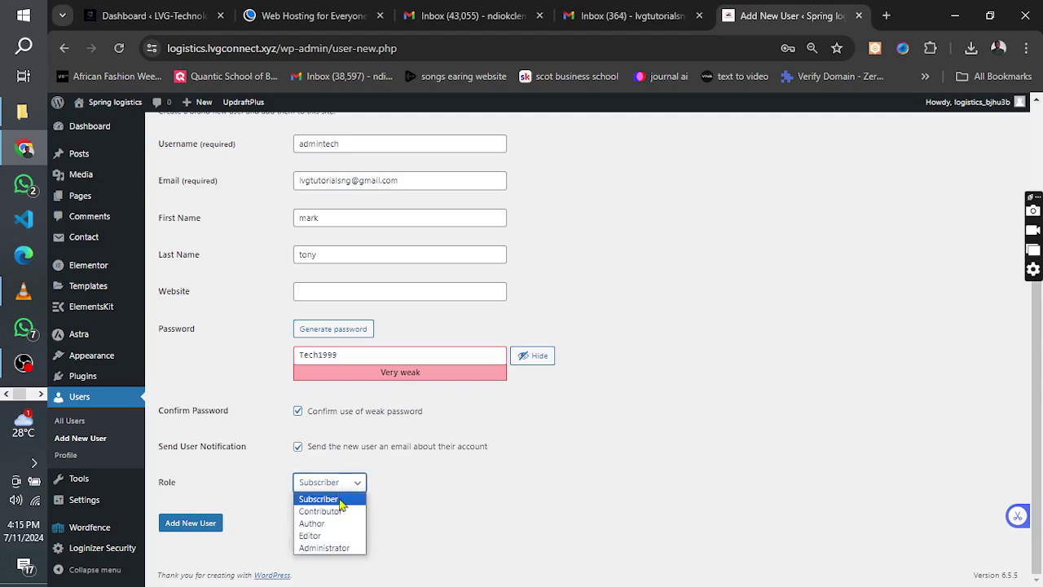
{"action": "left_click", "coordinate": [405, 508]}
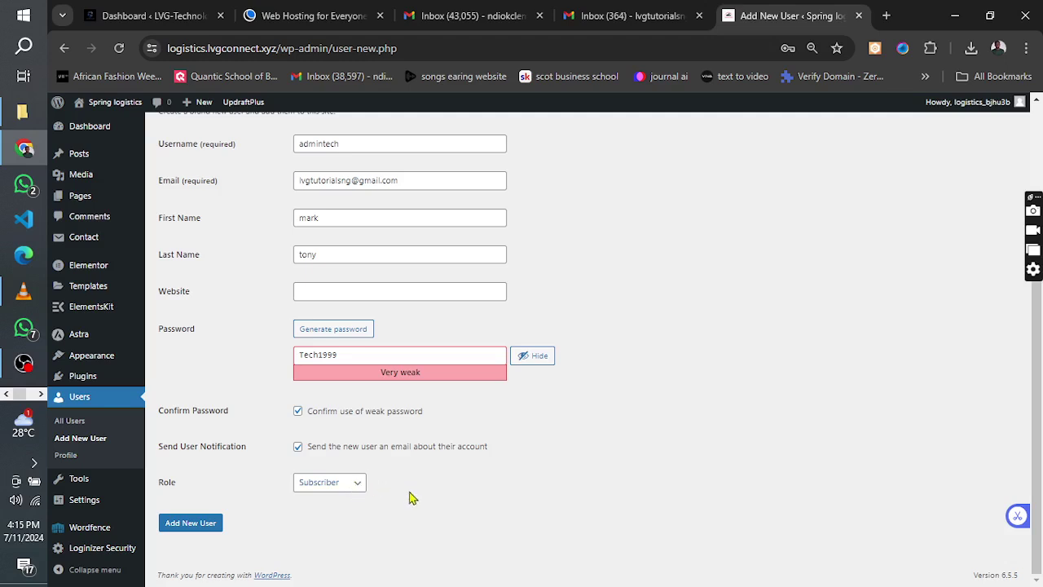
{"action": "left_click", "coordinate": [359, 484]}
{"action": "left_click", "coordinate": [337, 539]}
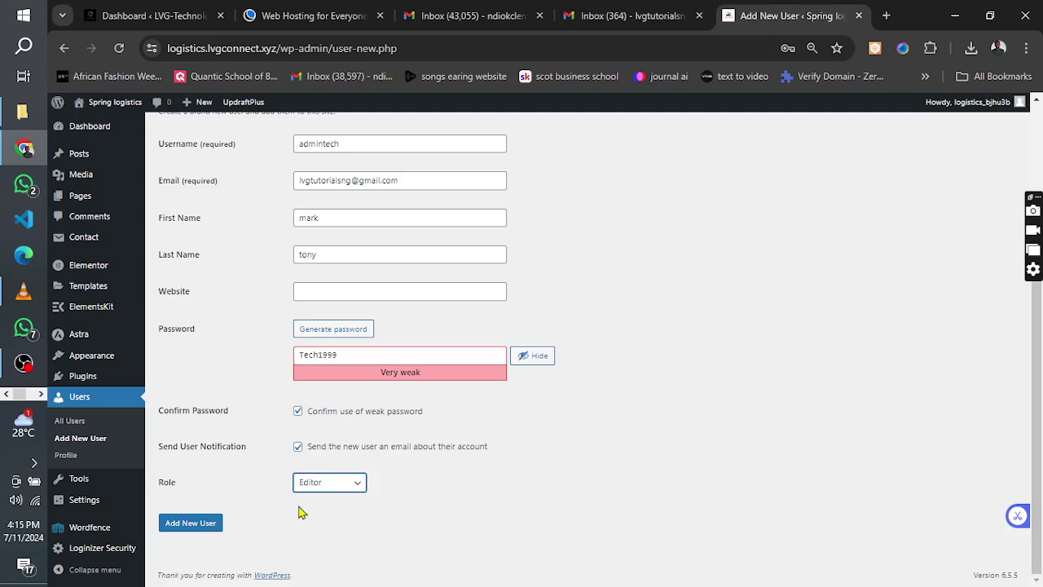
{"action": "left_click", "coordinate": [191, 525]}
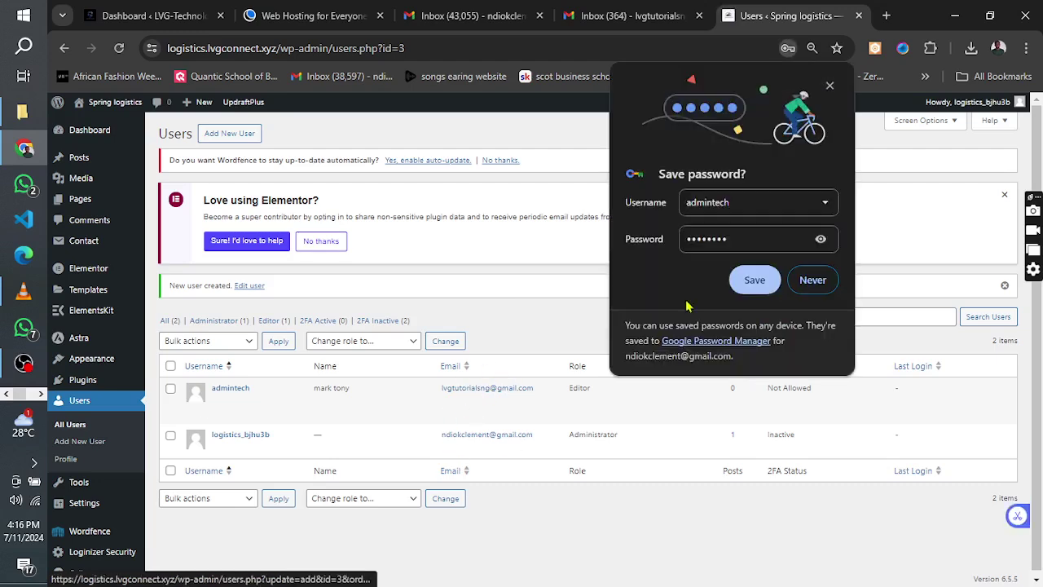
- Save the admintech login in Chrome, dismiss the WhatsApp notification, and open Chrome's main menu
{"action": "left_click", "coordinate": [747, 287]}
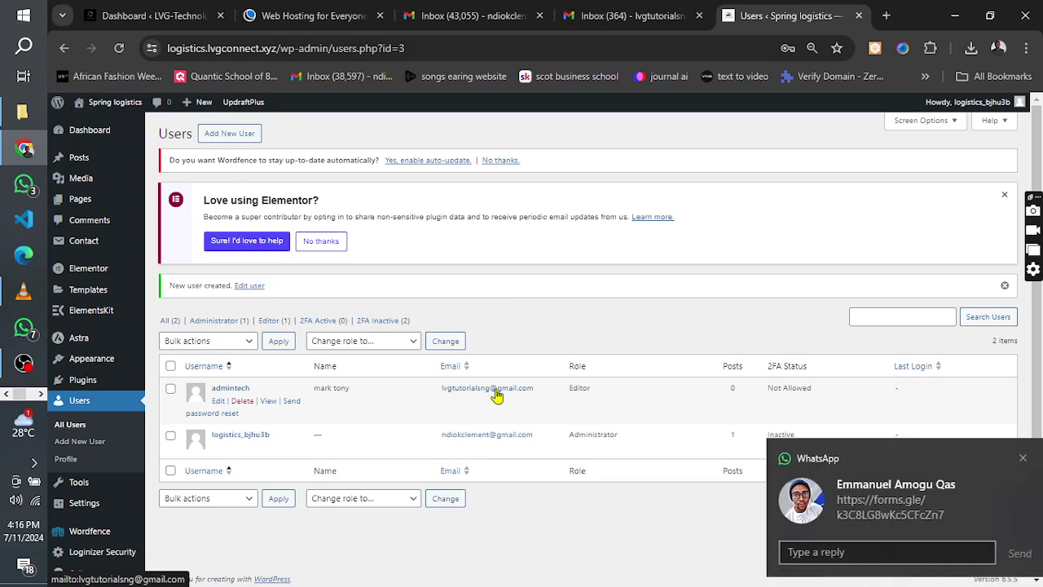
{"action": "left_click", "coordinate": [1009, 458]}
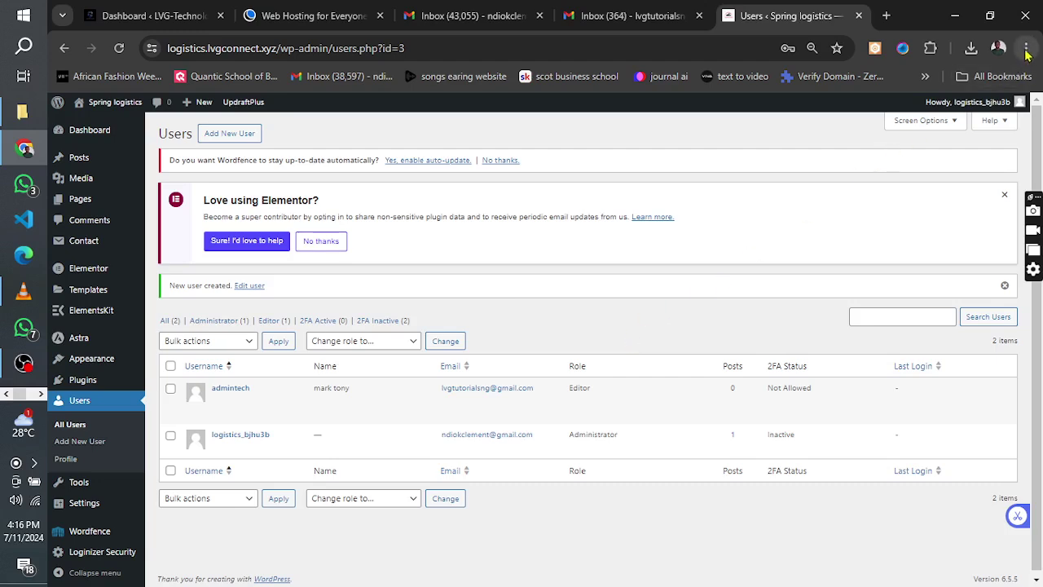
{"action": "left_click", "coordinate": [1026, 48]}
- Open a new Incognito window and paste the site's base address copied from the main window
{"action": "left_click", "coordinate": [877, 121]}
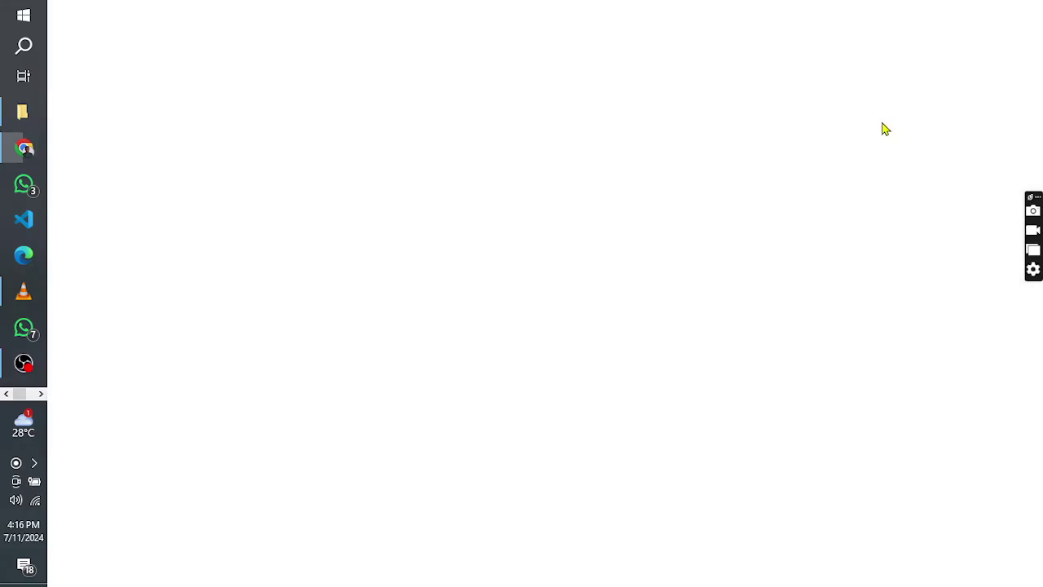
{"action": "left_click", "coordinate": [955, 16]}
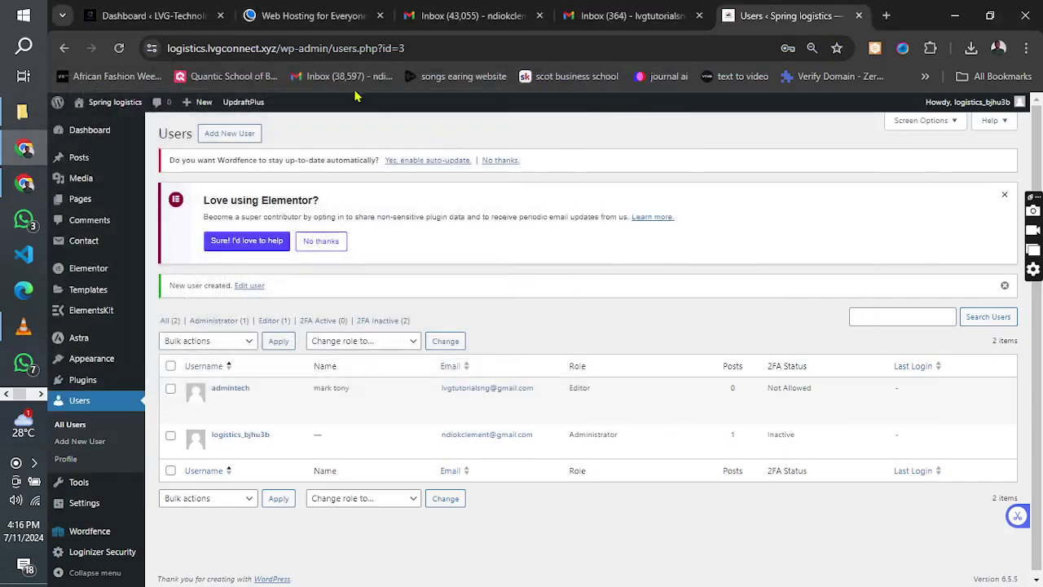
{"action": "left_click", "coordinate": [273, 49]}
{"action": "left_click", "coordinate": [302, 48]}
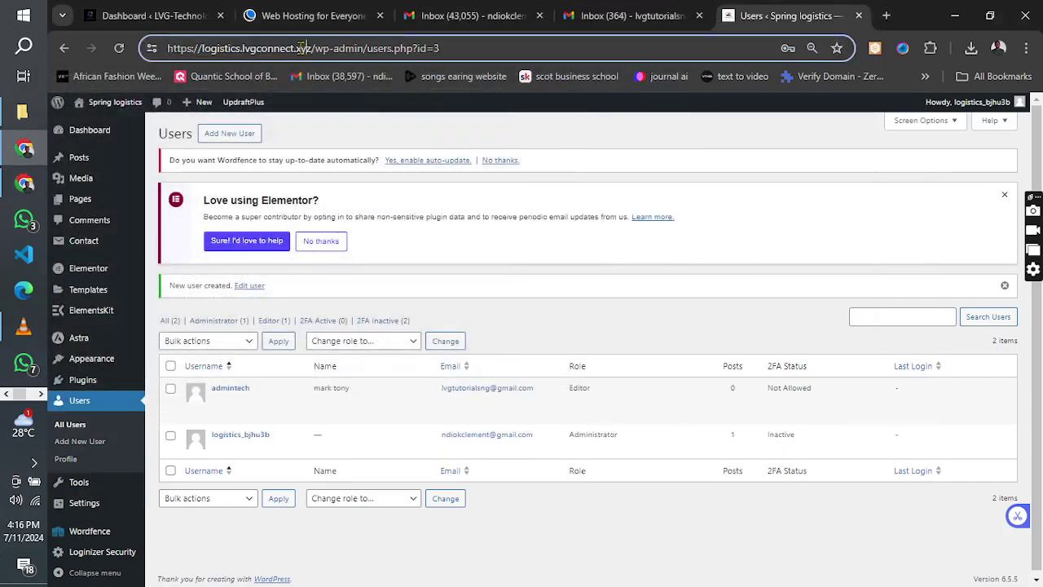
{"action": "left_click_drag", "start_coordinate": [312, 48], "coordinate": [163, 53]}
{"action": "key", "text": "ctrl+c"}
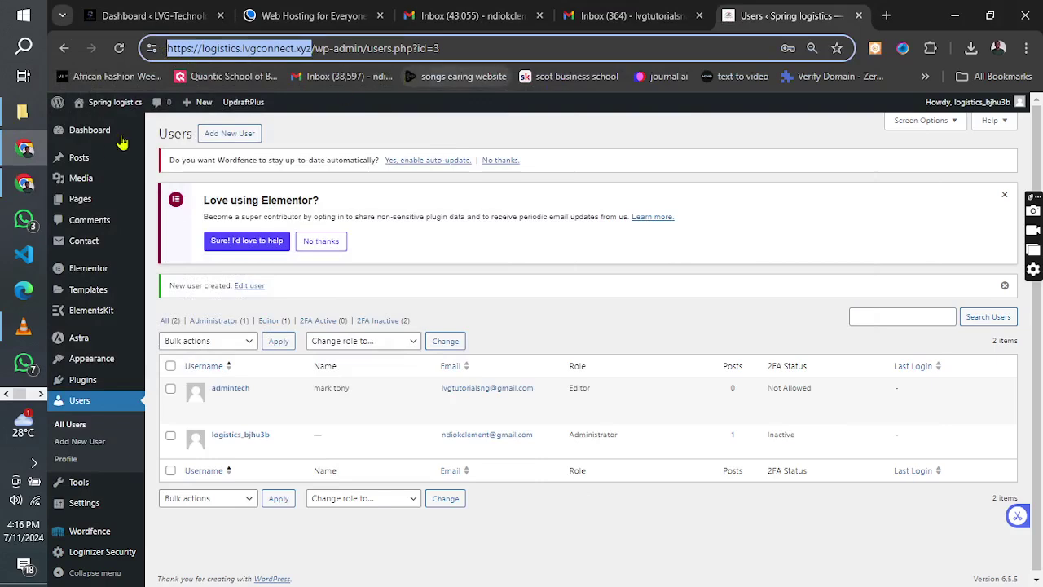
{"action": "left_click", "coordinate": [25, 184]}
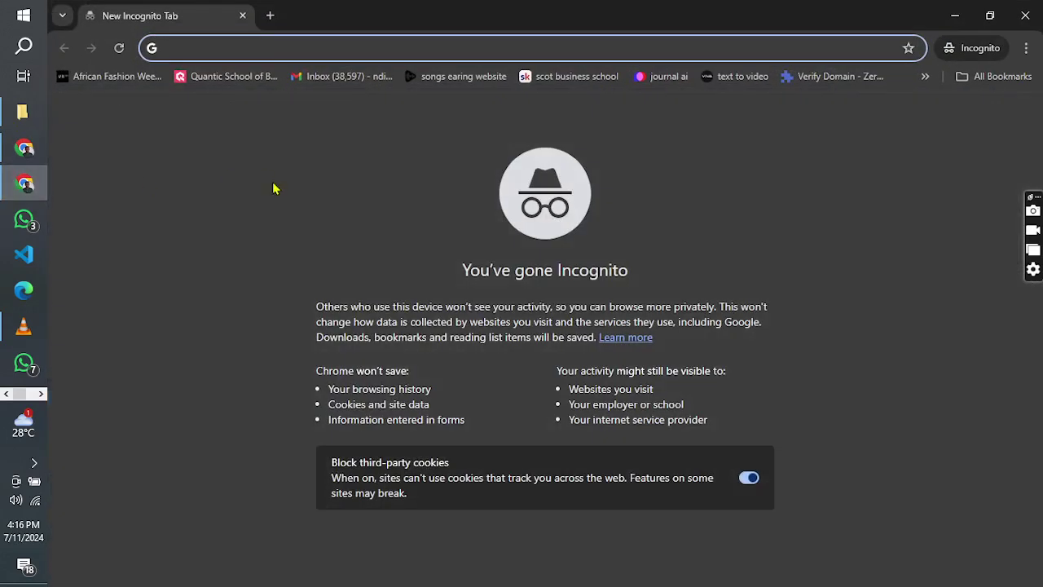
{"action": "key", "text": "ctrl+v"}
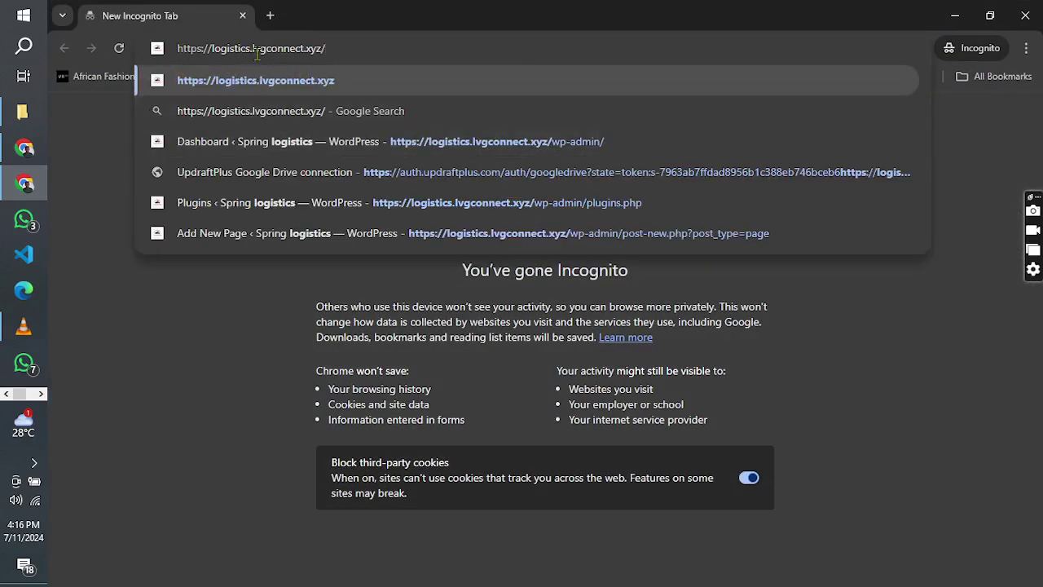
- Load the site's /wp-admin/ login page, correcting the 'wp-admn' typo
{"action": "key", "text": "BackSpace"}
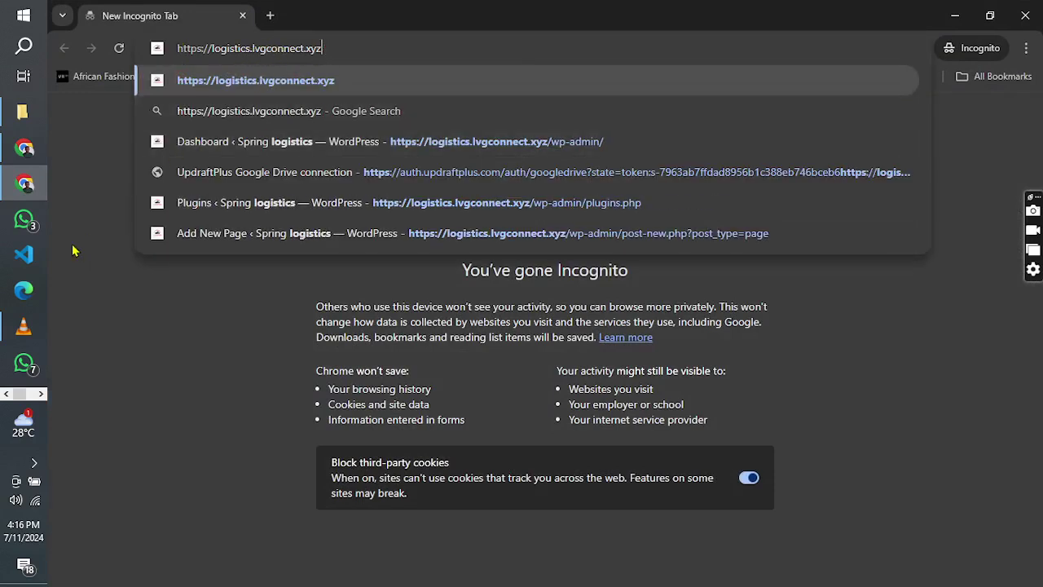
{"action": "type", "text": "/wp"}
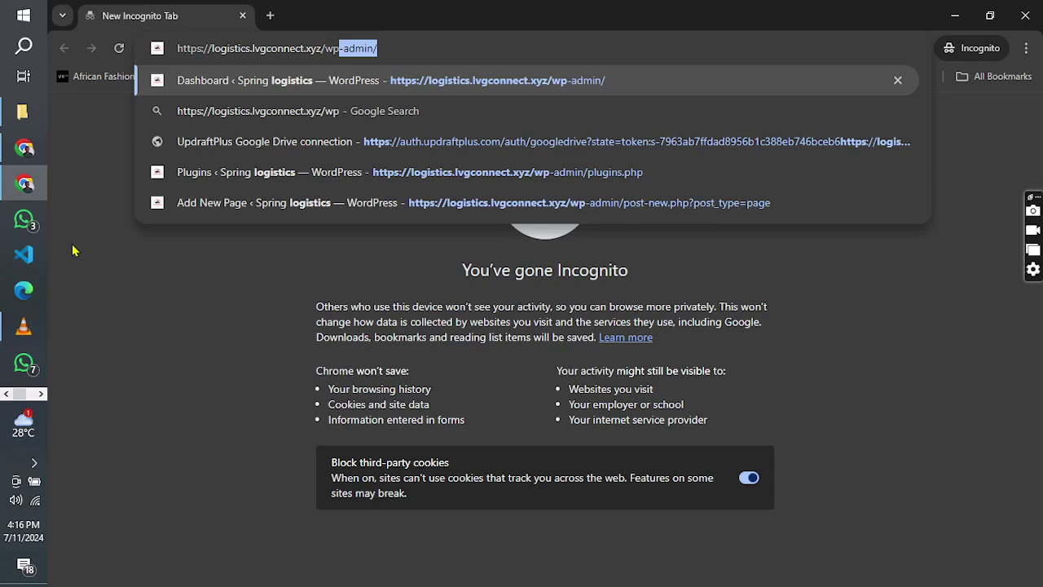
{"action": "type", "text": "-"}
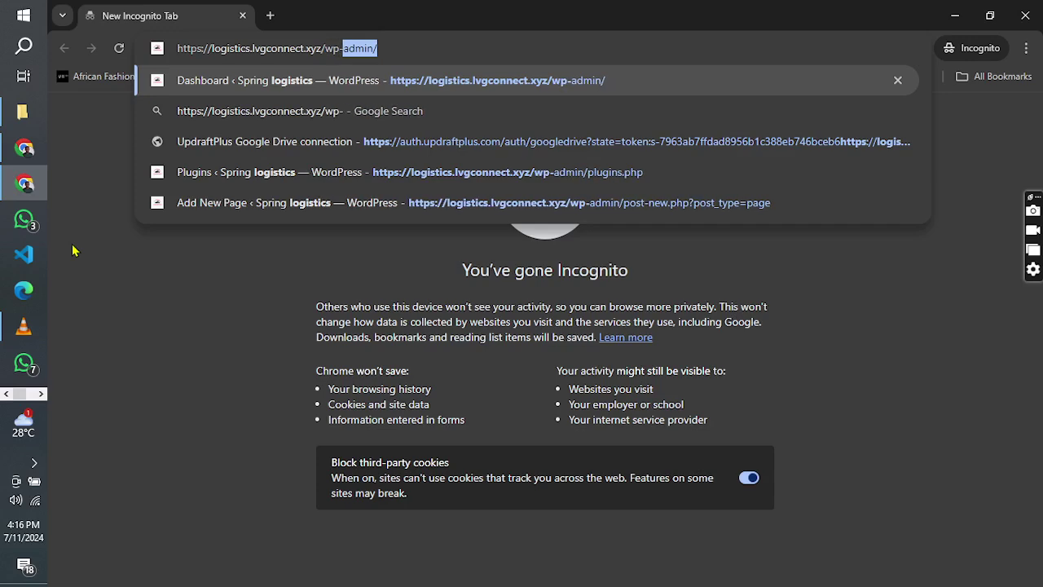
{"action": "type", "text": "admn"}
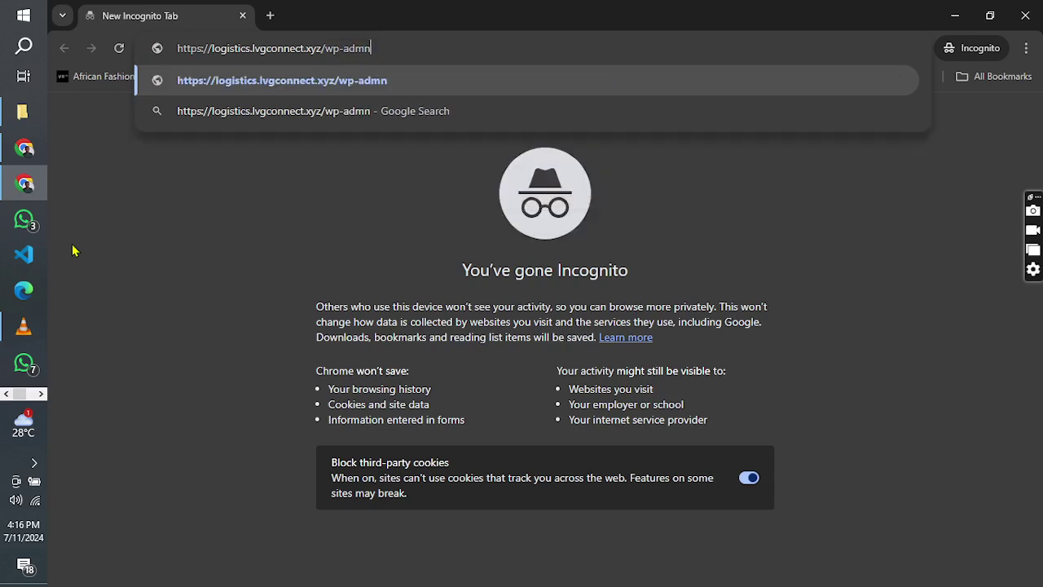
{"action": "type", "text": "/"}
{"action": "key", "text": "Return"}
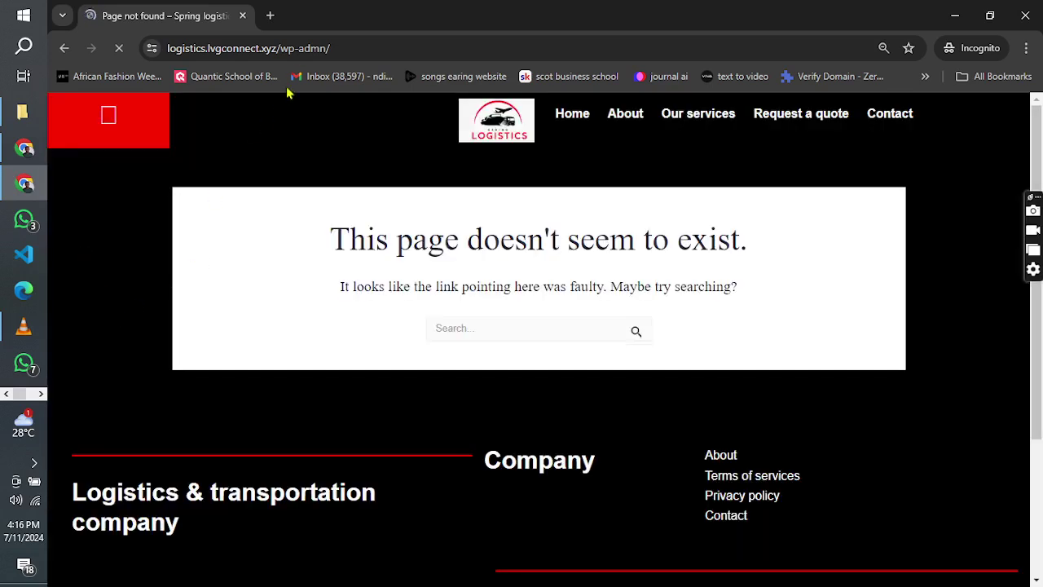
{"action": "left_click", "coordinate": [301, 47]}
{"action": "left_click", "coordinate": [347, 47]}
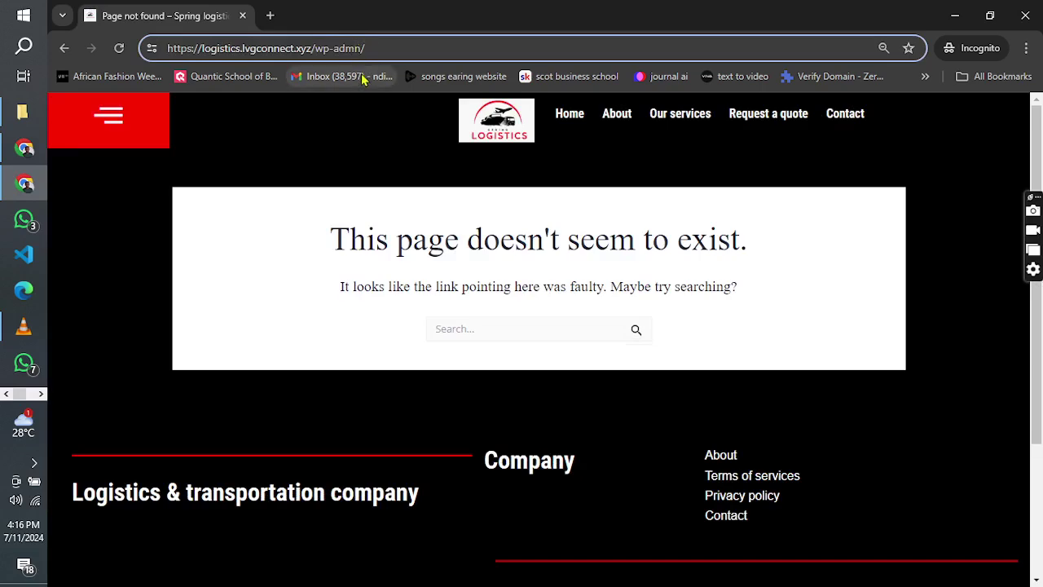
{"action": "type", "text": "i"}
{"action": "key", "text": "Return"}
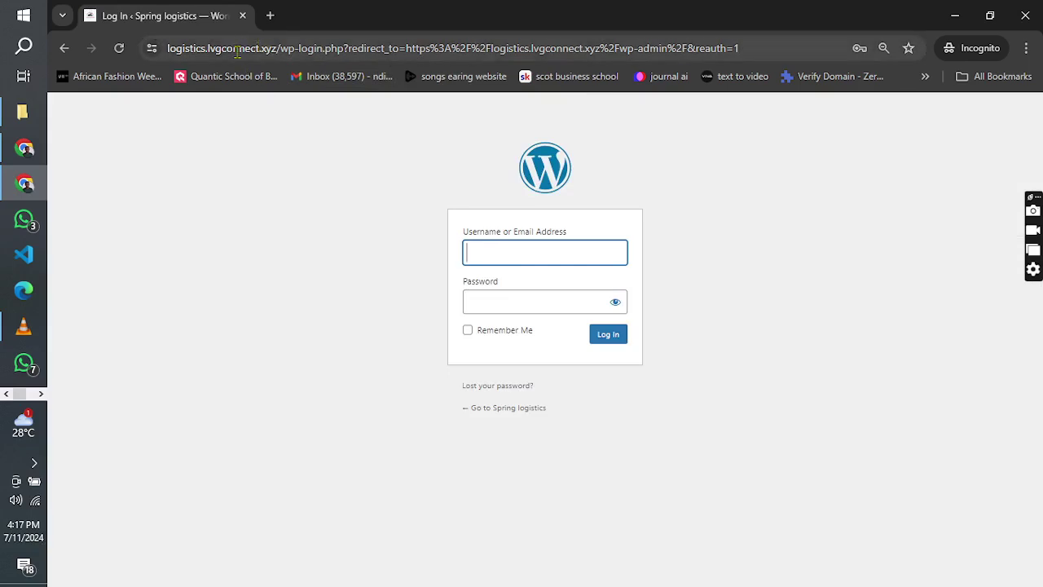
- Paste the new user's e-mail address into the login page's Username field
{"action": "left_click", "coordinate": [489, 251]}
{"action": "right_click", "coordinate": [489, 251]}
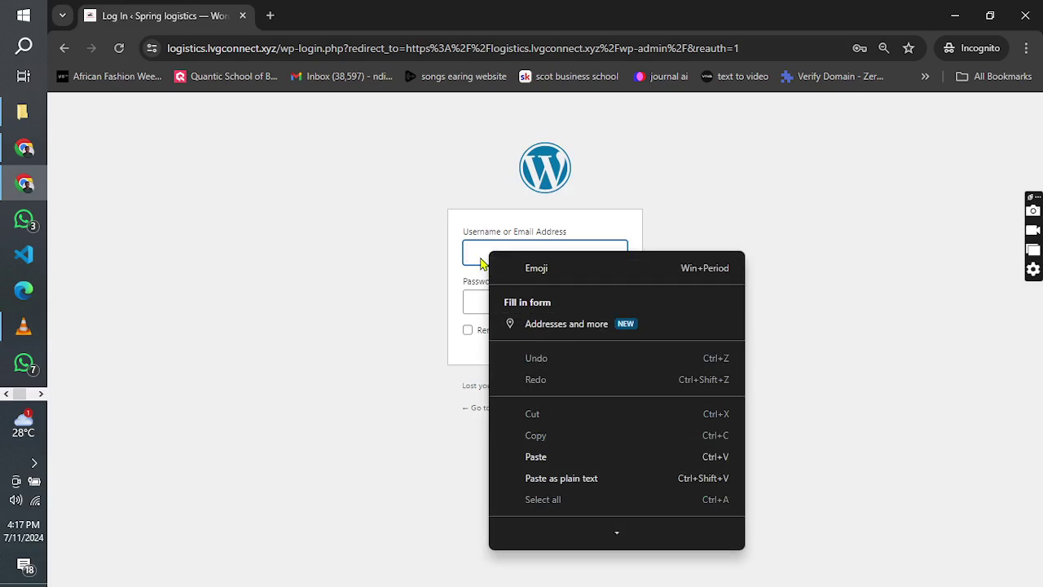
{"action": "left_click", "coordinate": [41, 396]}
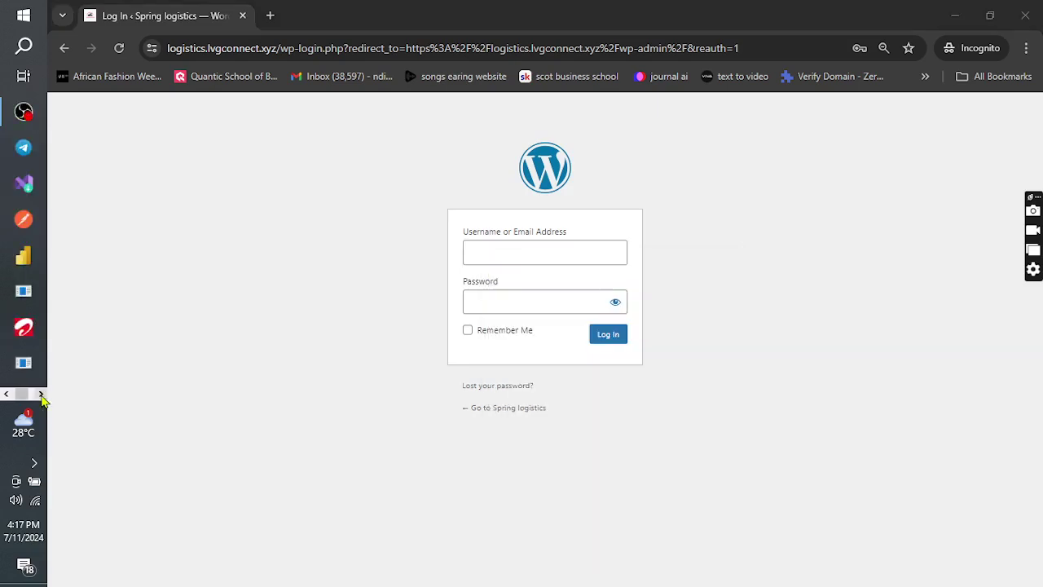
{"action": "left_click", "coordinate": [497, 254]}
{"action": "key", "text": "ctrl+v"}
- Enter the user's password, check it with the eye toggle, and log in
{"action": "left_click", "coordinate": [488, 299]}
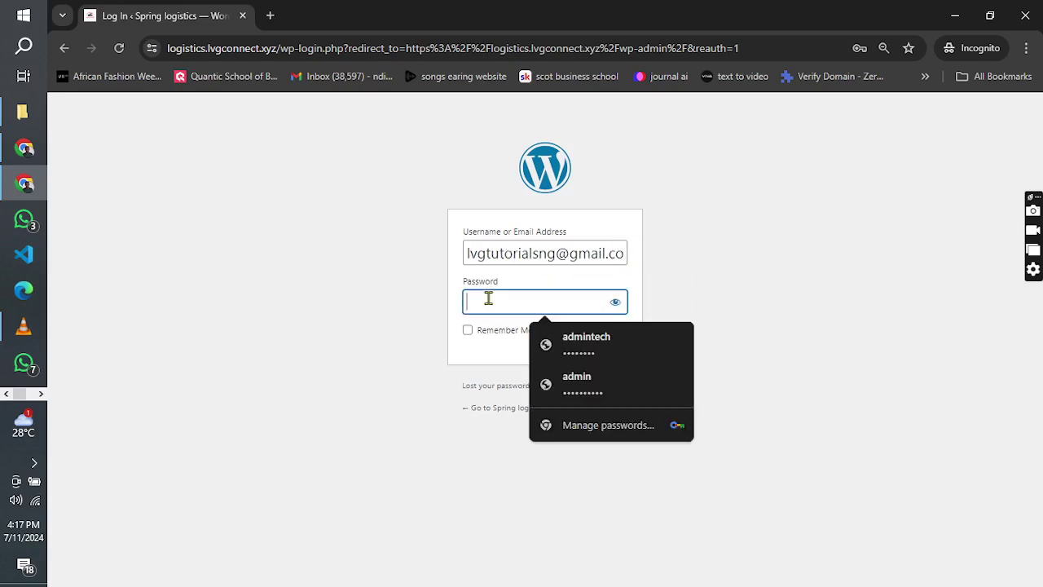
{"action": "type", "text": "••••"}
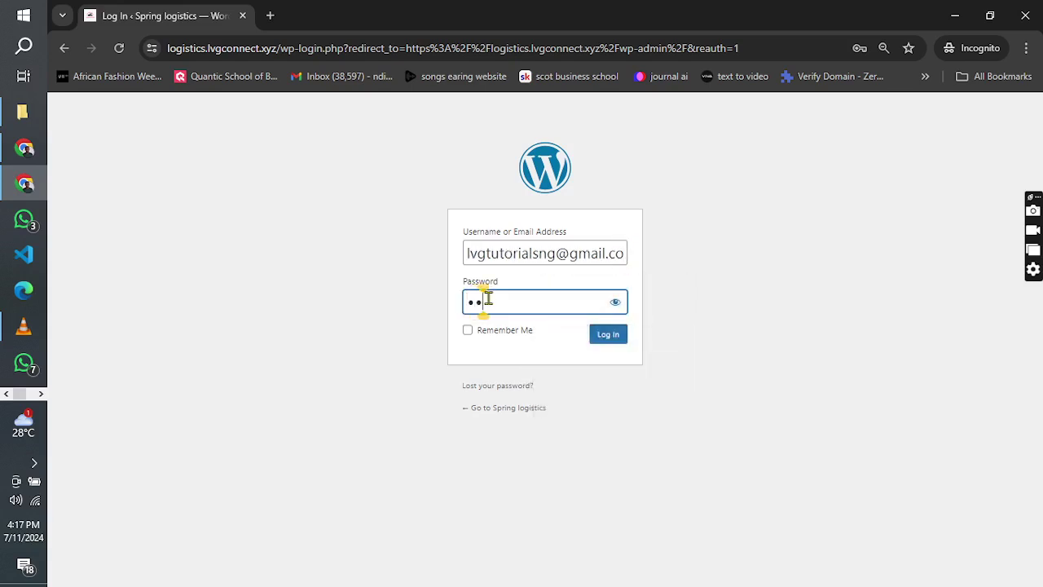
{"action": "type", "text": "•••••"}
{"action": "left_click", "coordinate": [615, 305]}
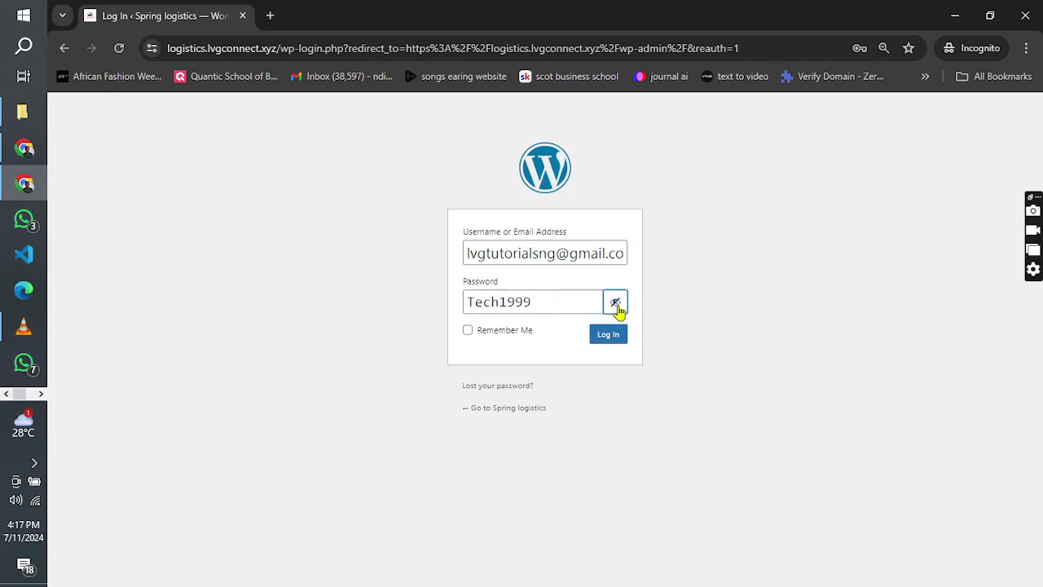
{"action": "left_click", "coordinate": [615, 304]}
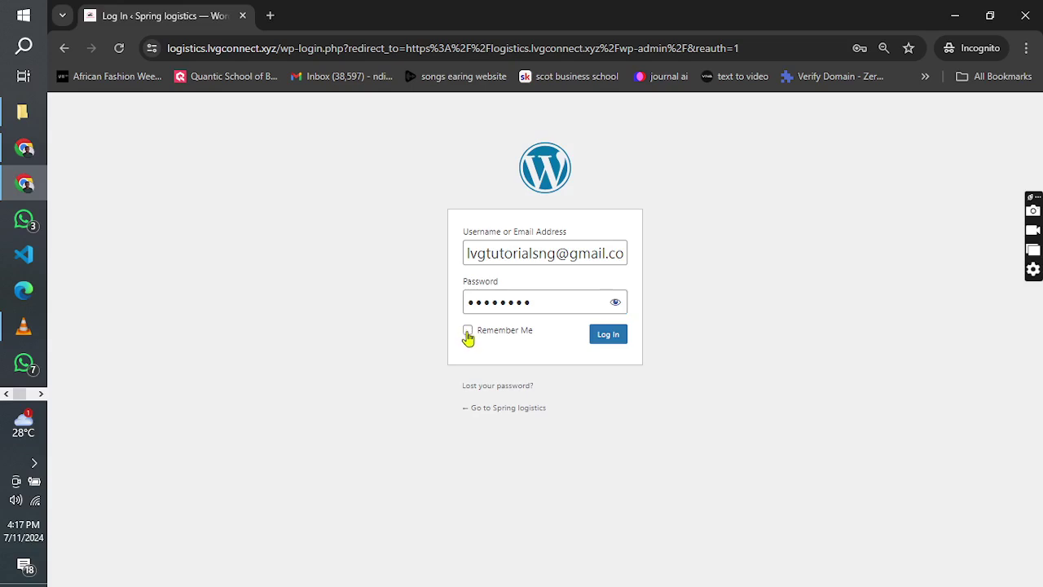
{"action": "left_click", "coordinate": [609, 337]}
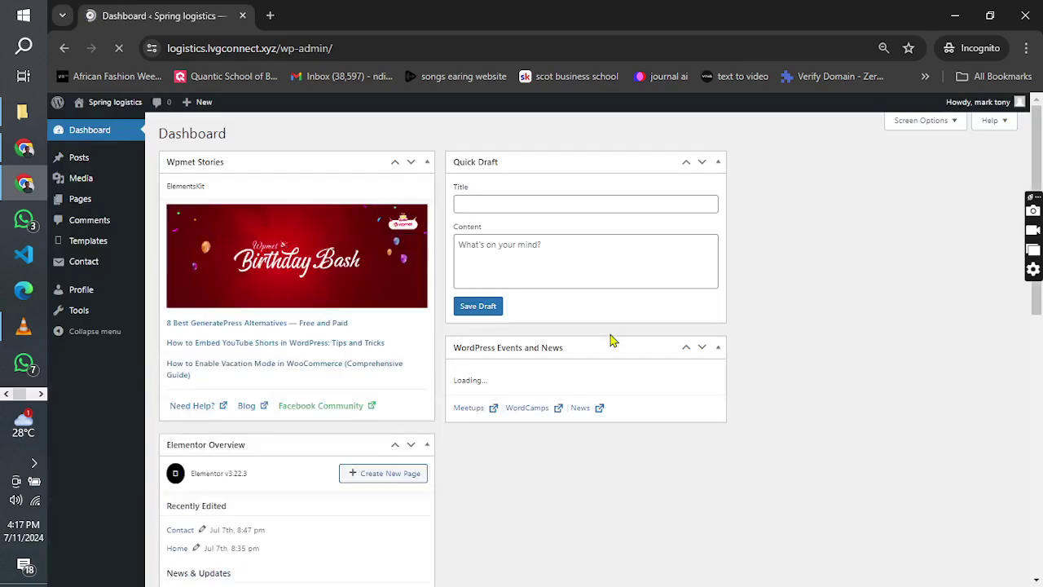
- Collapse the Wpmet Stories, Elementor Overview, At a Glance and Activity Dashboard widgets
{"action": "left_click", "coordinate": [425, 163]}
{"action": "left_click", "coordinate": [426, 198]}
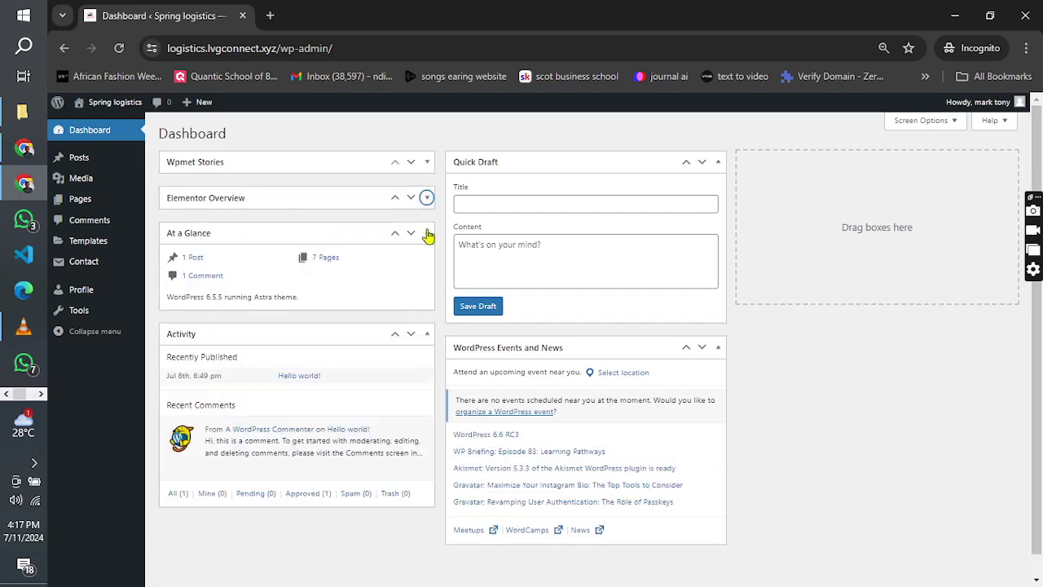
{"action": "left_click", "coordinate": [426, 233]}
{"action": "left_click", "coordinate": [426, 269]}
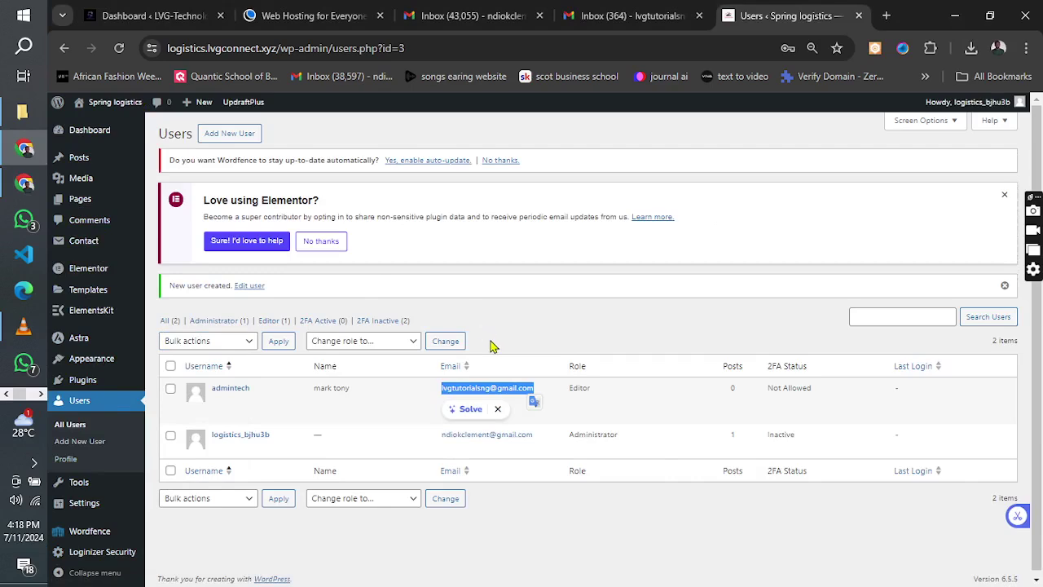
- Change admintech's role from Editor to Administrator, update the user, and return to the Incognito window
{"action": "mouse_move", "coordinate": [323, 418]}
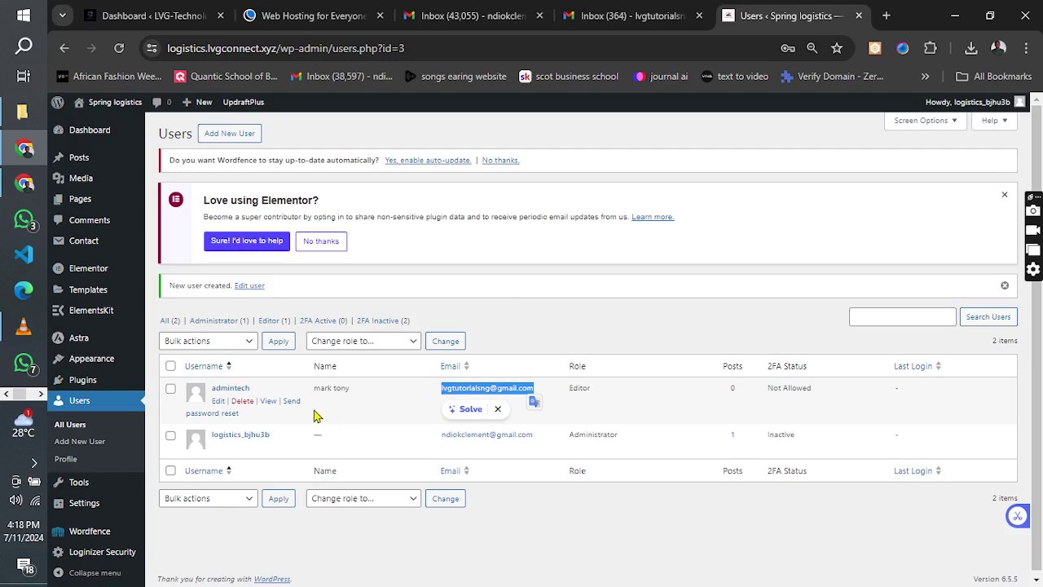
{"action": "left_click", "coordinate": [219, 404]}
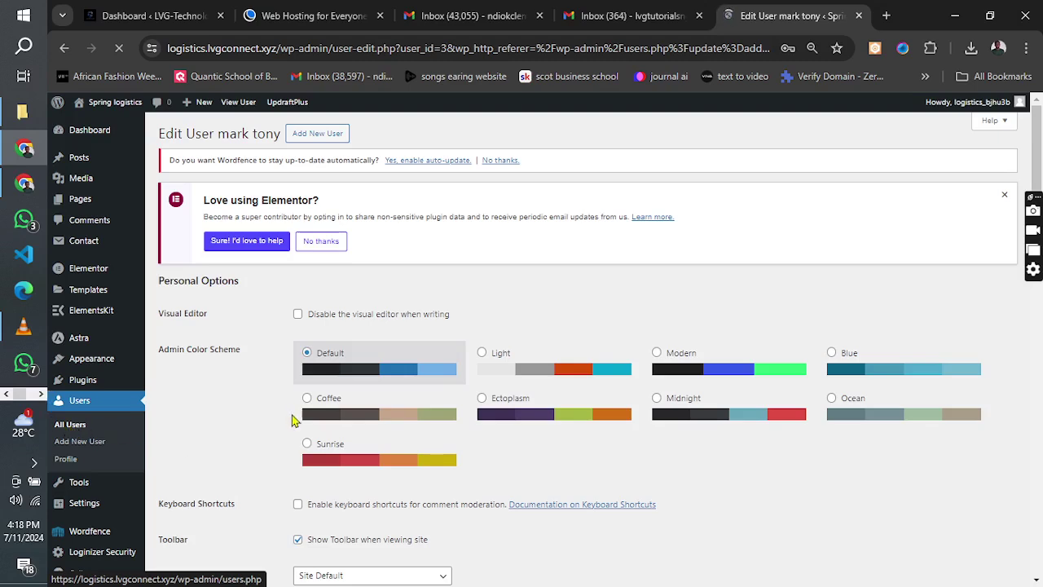
{"action": "left_click_drag", "start_coordinate": [1039, 126], "coordinate": [1038, 311]}
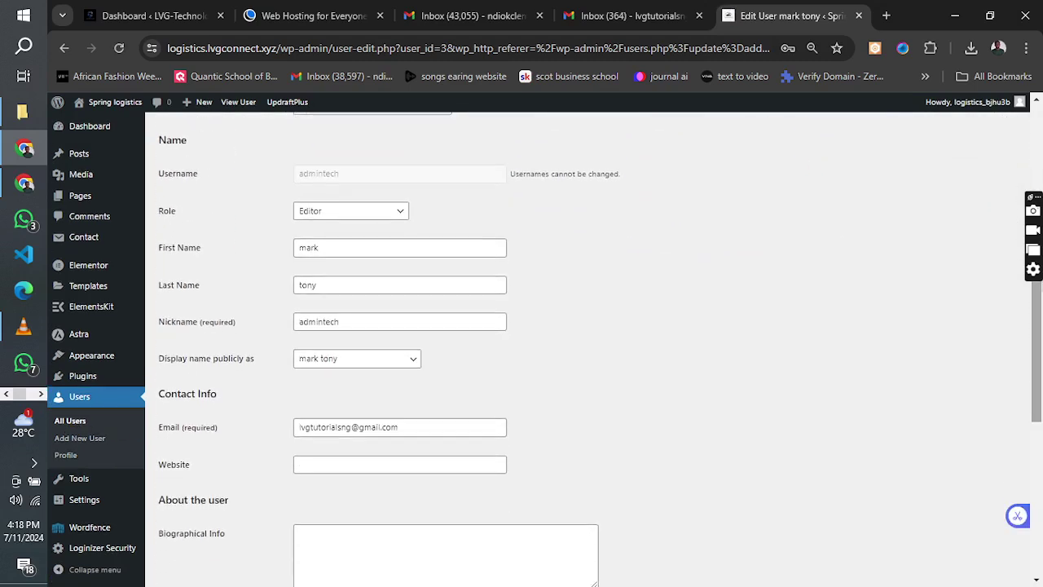
{"action": "left_click", "coordinate": [385, 216]}
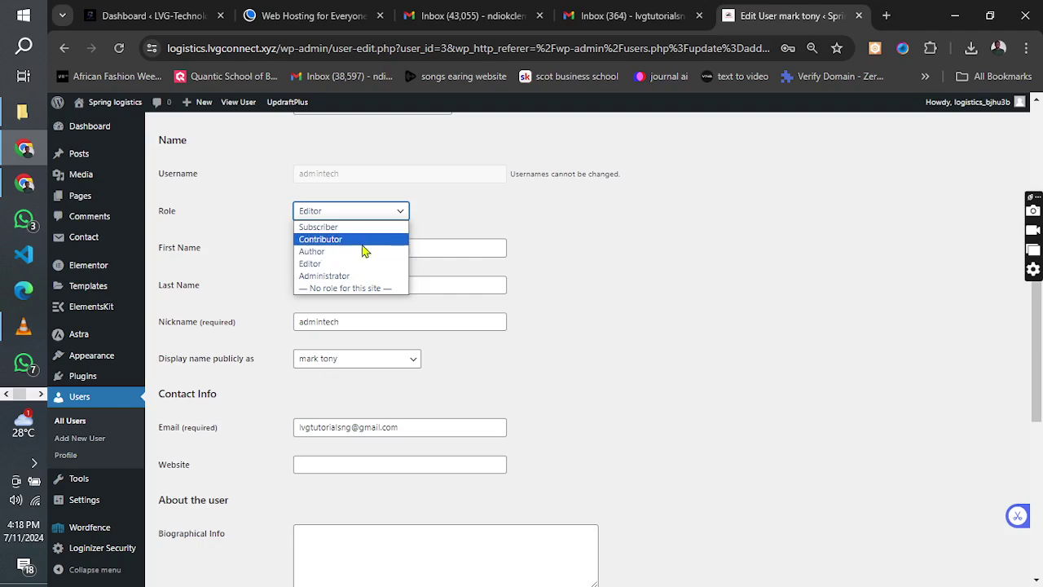
{"action": "left_click", "coordinate": [348, 277]}
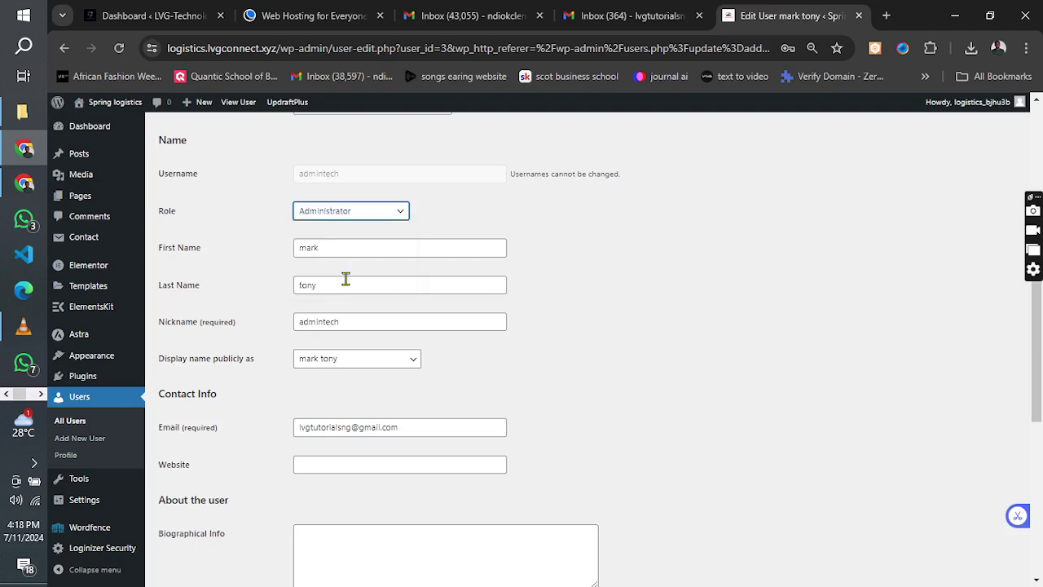
{"action": "left_click_drag", "start_coordinate": [1038, 326], "coordinate": [1039, 456]}
{"action": "left_click", "coordinate": [191, 526]}
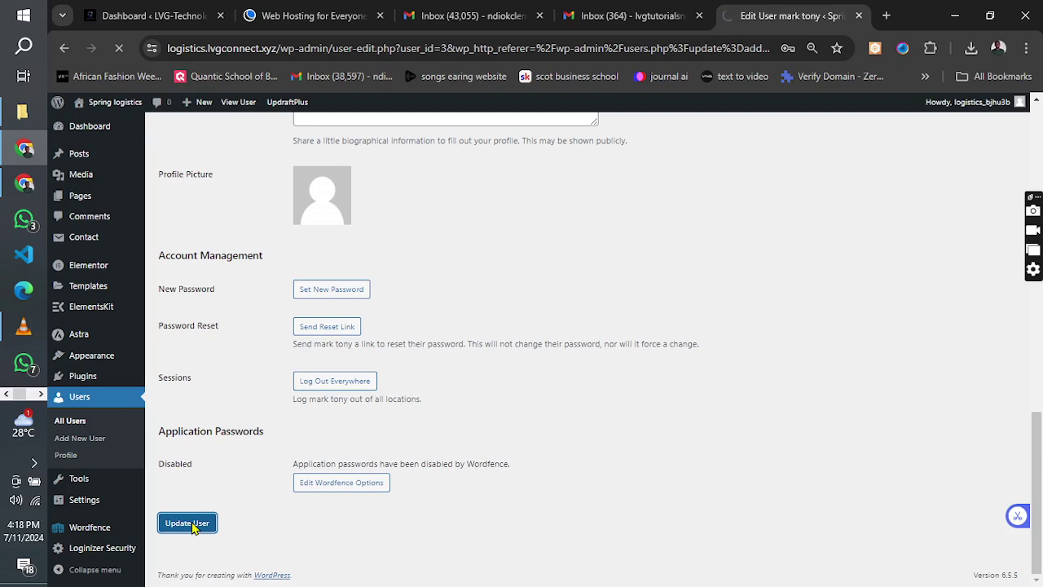
{"action": "left_click", "coordinate": [18, 184]}
{"action": "left_click", "coordinate": [121, 49]}
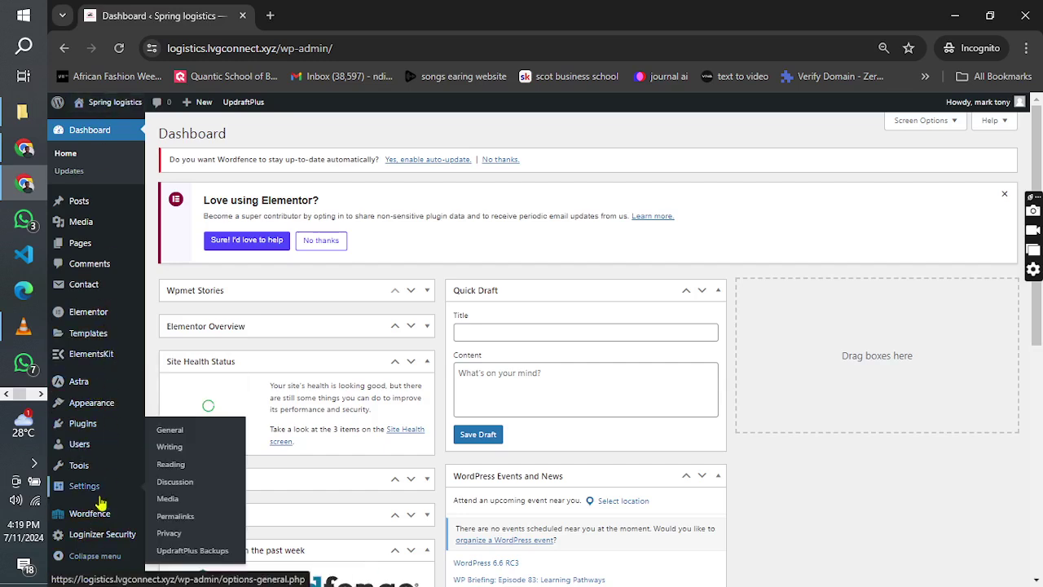
{"action": "left_click", "coordinate": [25, 151]}
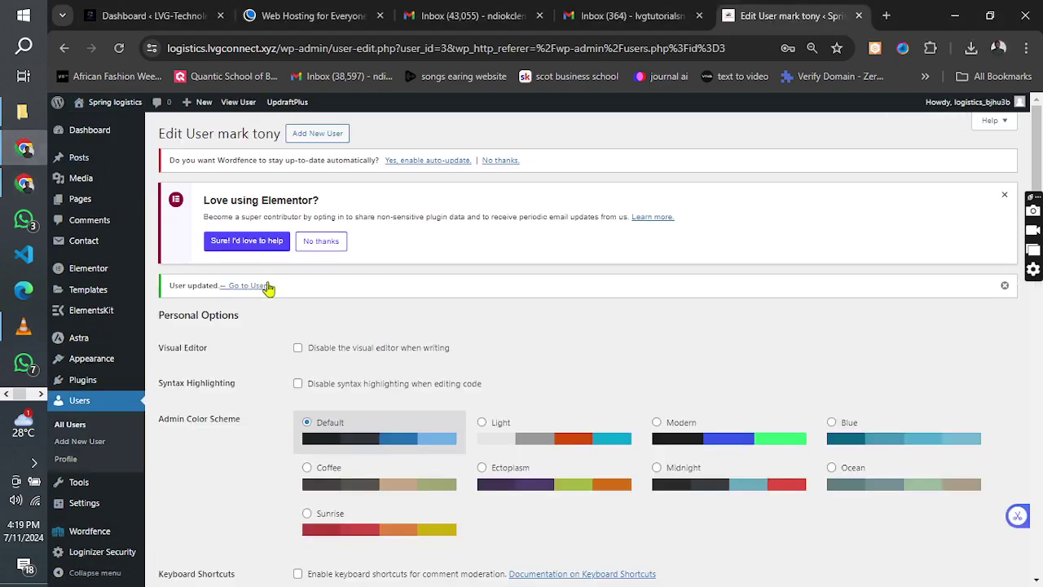
- Change admintech's role from Administrator to Subscriber, save the user, and return to the incognito window
{"action": "scroll", "coordinate": [789, 254], "scroll_direction": "down", "scroll_amount": 5}
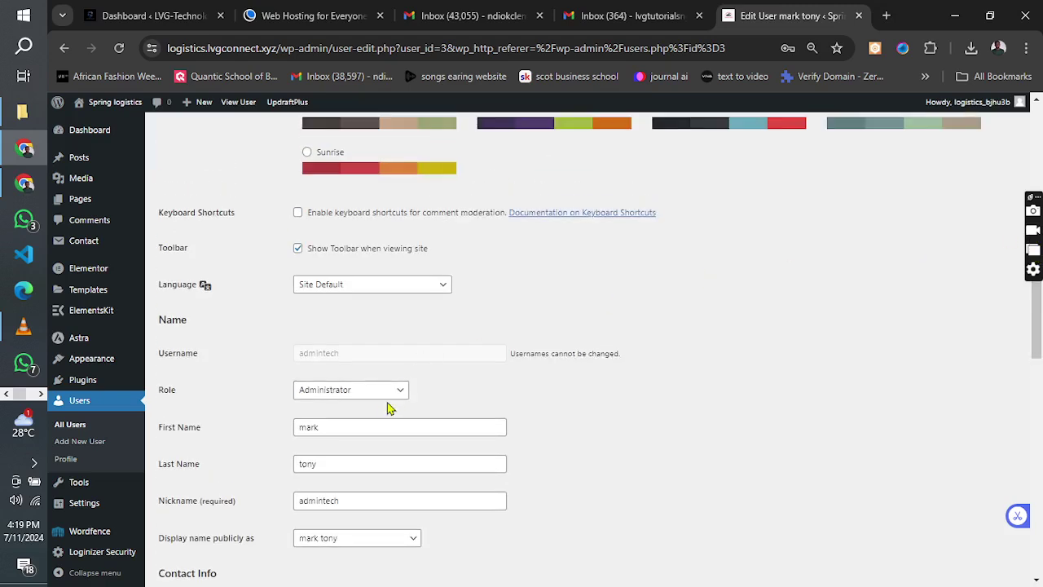
{"action": "left_click", "coordinate": [388, 402]}
{"action": "left_click", "coordinate": [375, 404]}
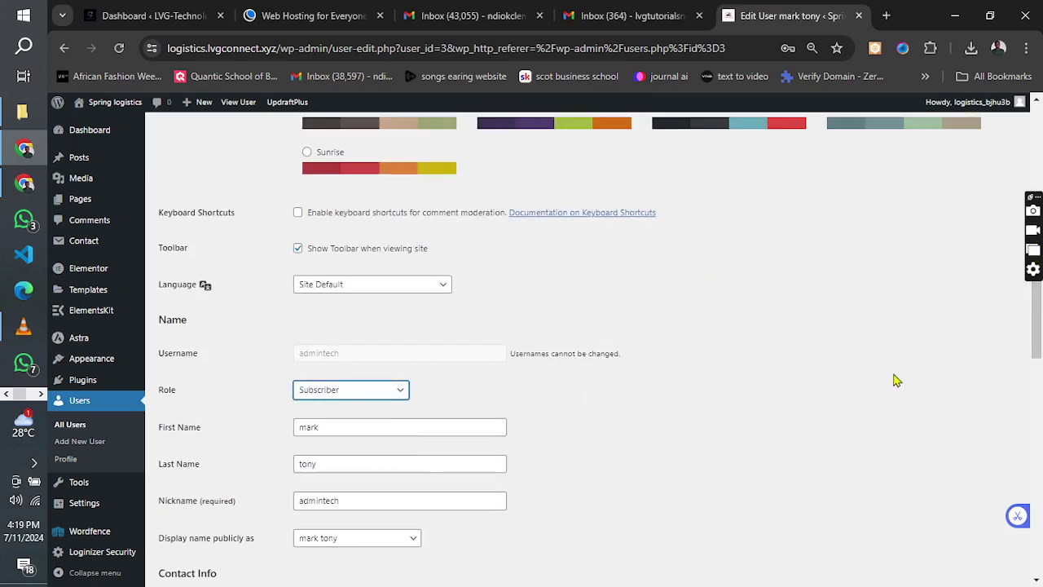
{"action": "scroll", "coordinate": [1031, 322], "scroll_direction": "down", "scroll_amount": 9}
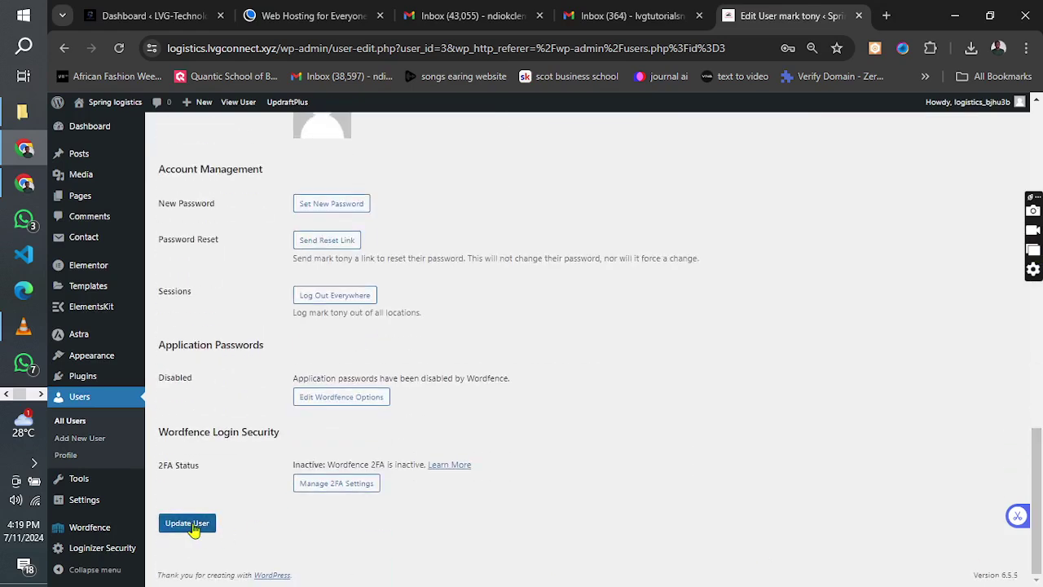
{"action": "left_click", "coordinate": [195, 527]}
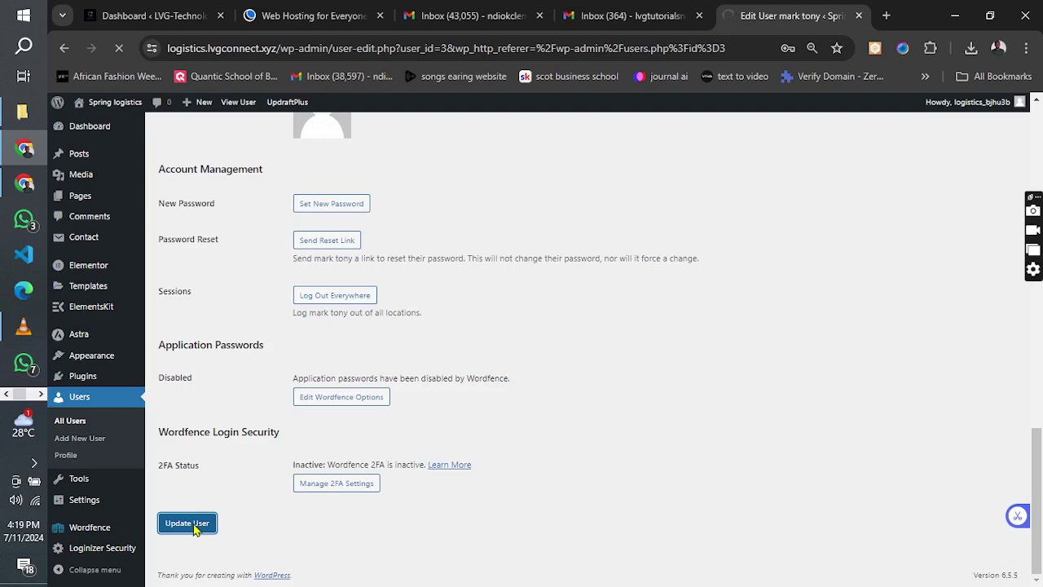
{"action": "left_click", "coordinate": [23, 184]}
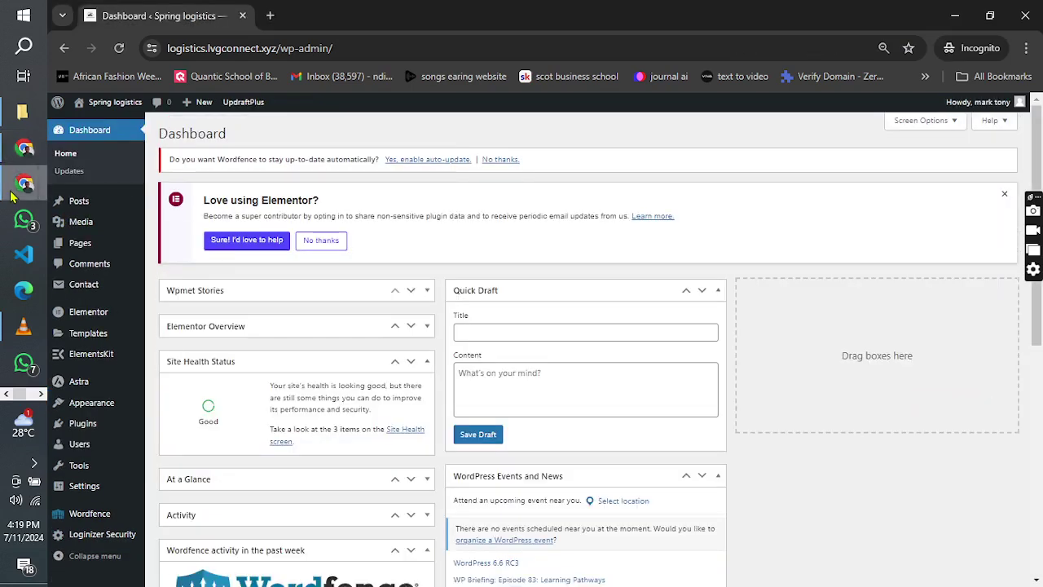
- Reload the incognito dashboard as Subscriber, then view the Profile page and the site's public front page
{"action": "left_click", "coordinate": [119, 51]}
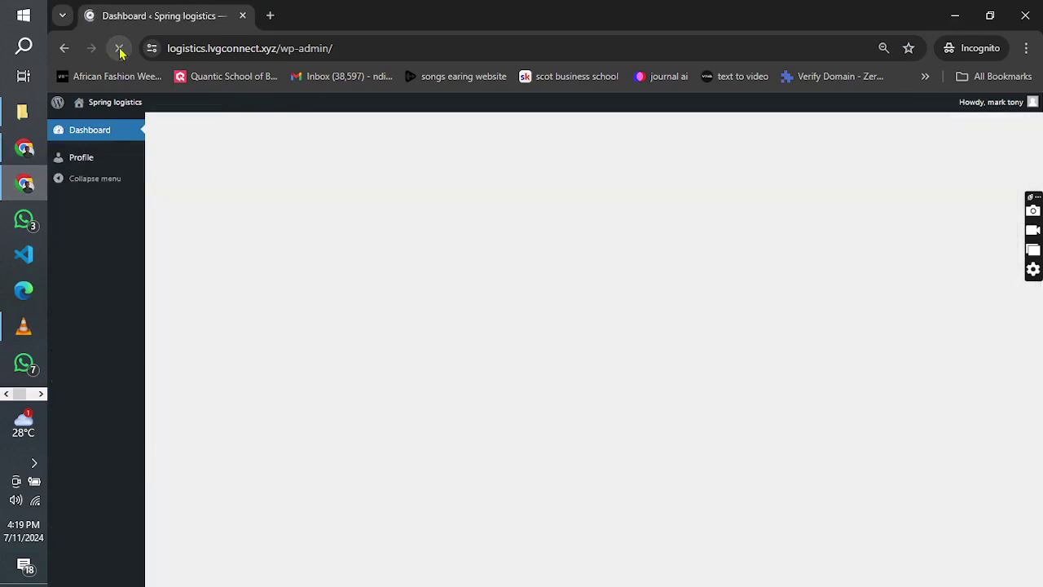
{"action": "left_click", "coordinate": [78, 165]}
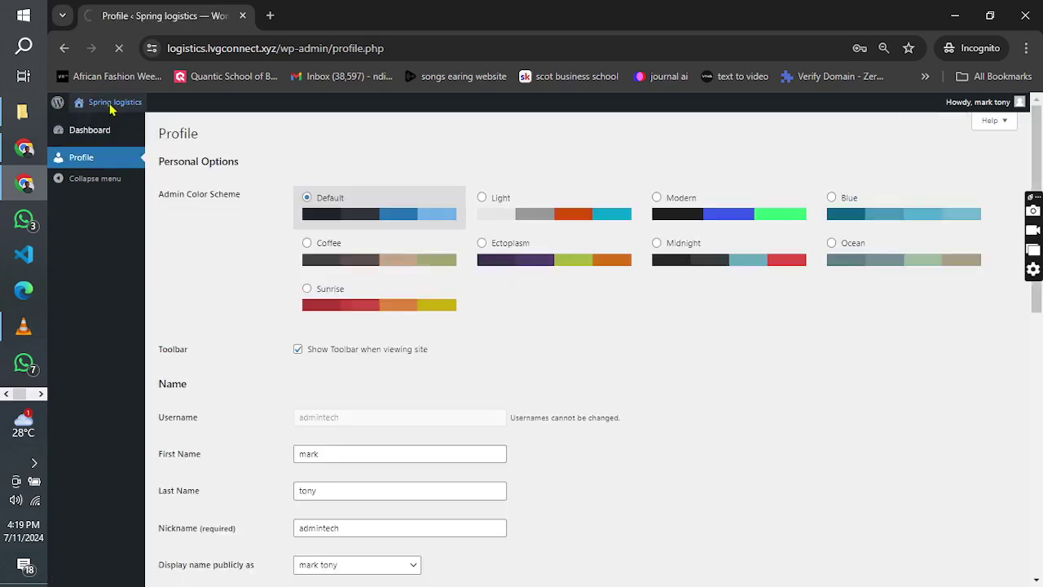
{"action": "left_click", "coordinate": [110, 103]}
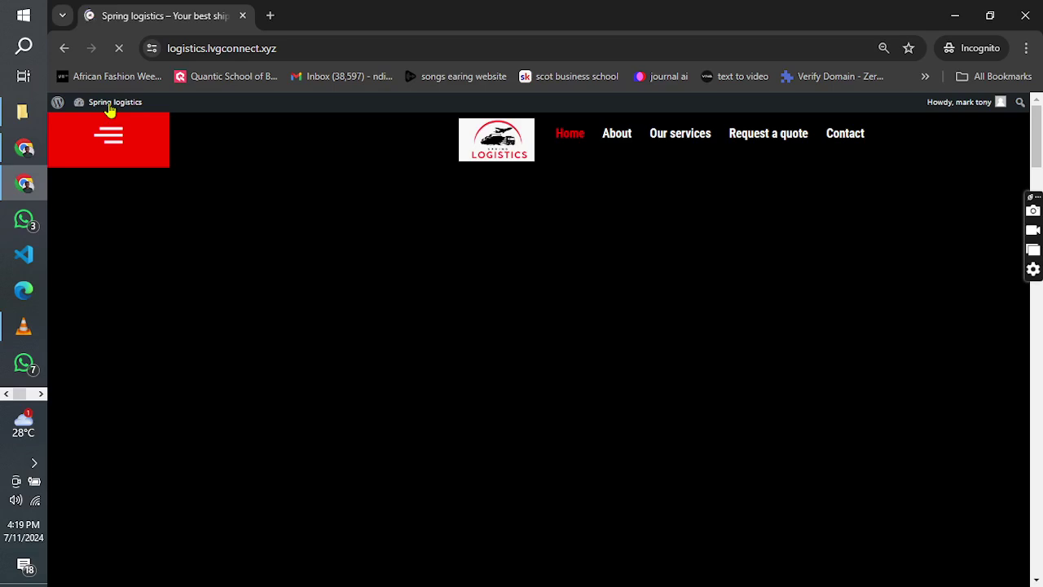
{"action": "mouse_move", "coordinate": [110, 110]}
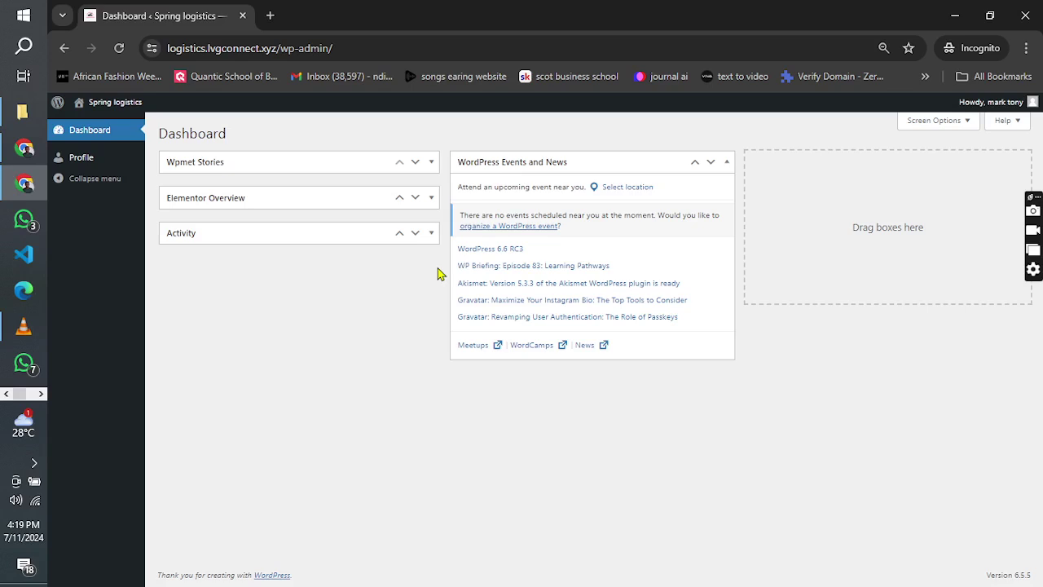
- In the main admin window, confirm admintech's Role reads Subscriber, then go to the Users list
{"action": "left_click", "coordinate": [25, 149]}
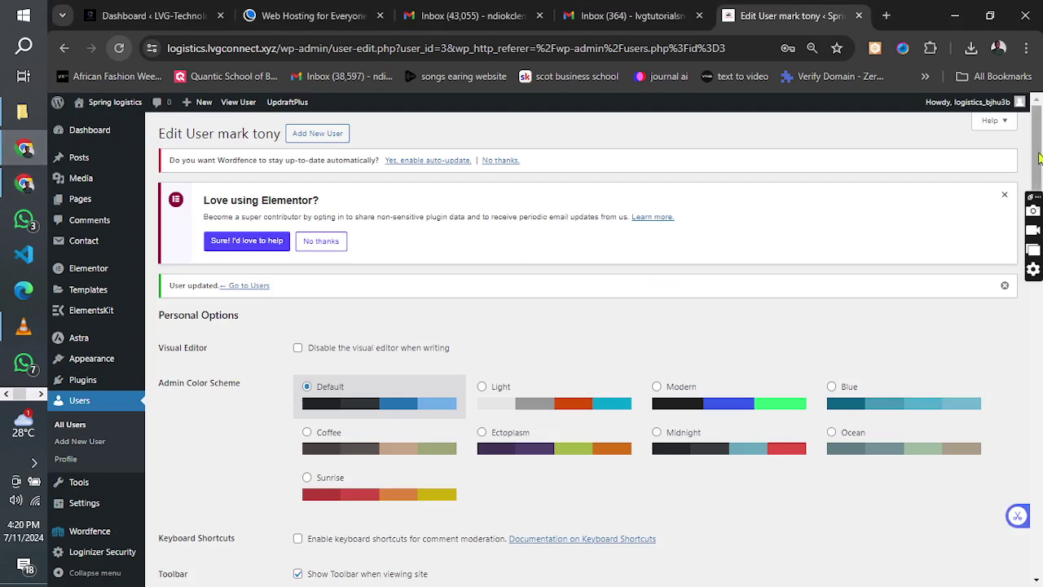
{"action": "scroll", "coordinate": [1039, 159], "scroll_direction": "down", "scroll_amount": 3}
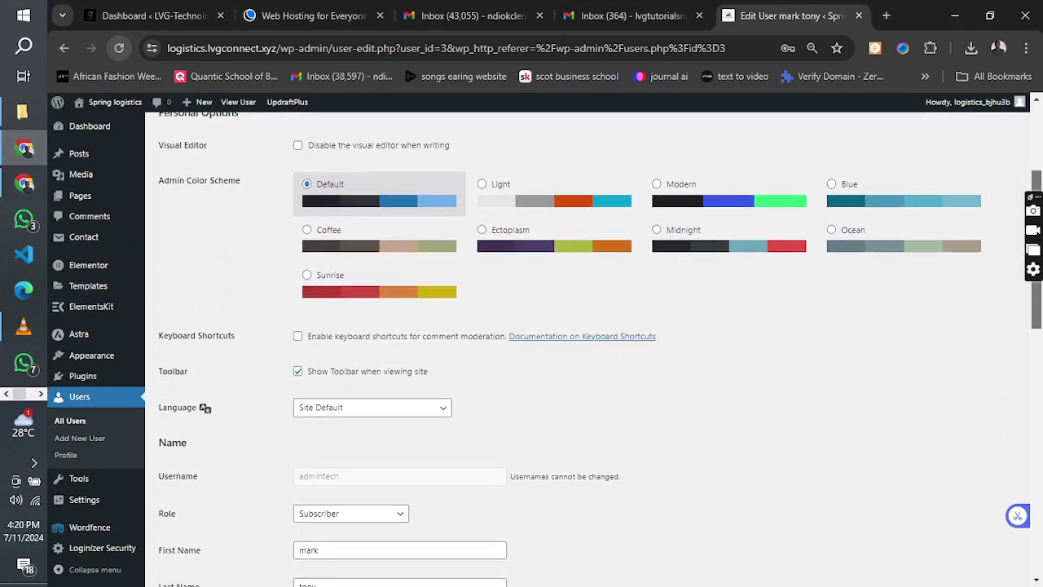
{"action": "scroll", "coordinate": [449, 318], "scroll_direction": "down", "scroll_amount": 3}
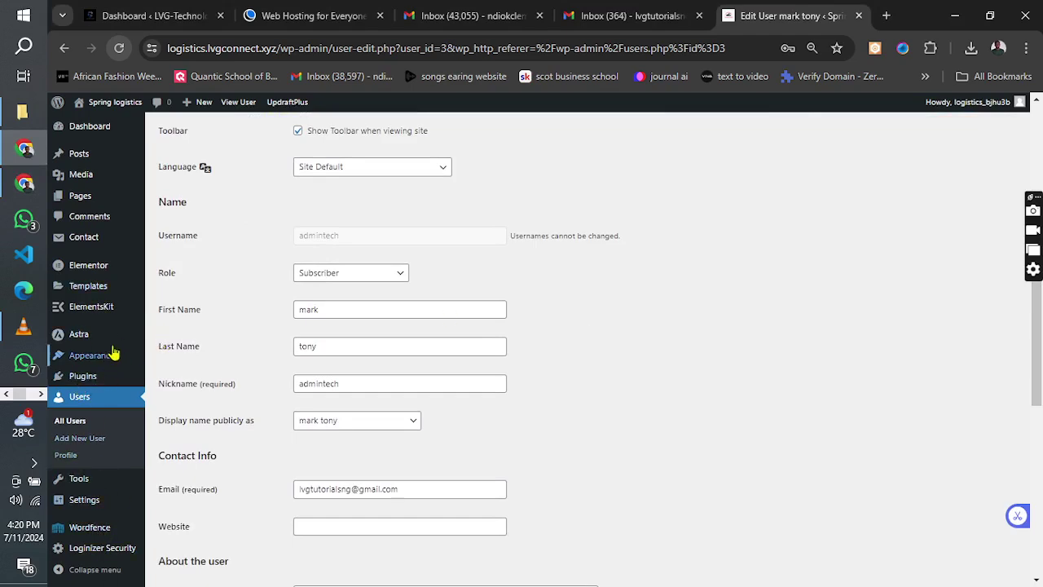
{"action": "mouse_move", "coordinate": [91, 384]}
{"action": "left_click", "coordinate": [82, 402]}
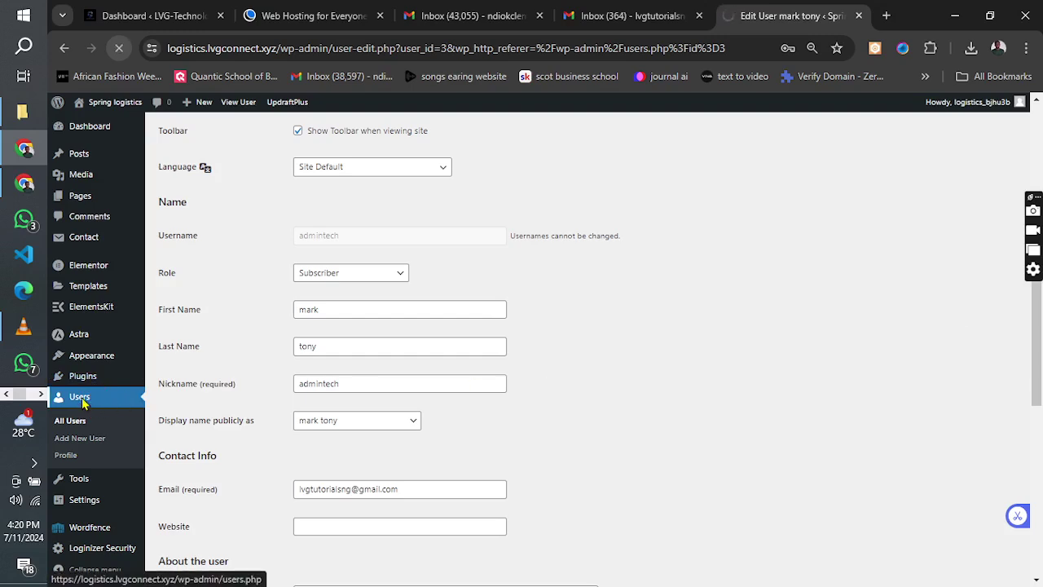